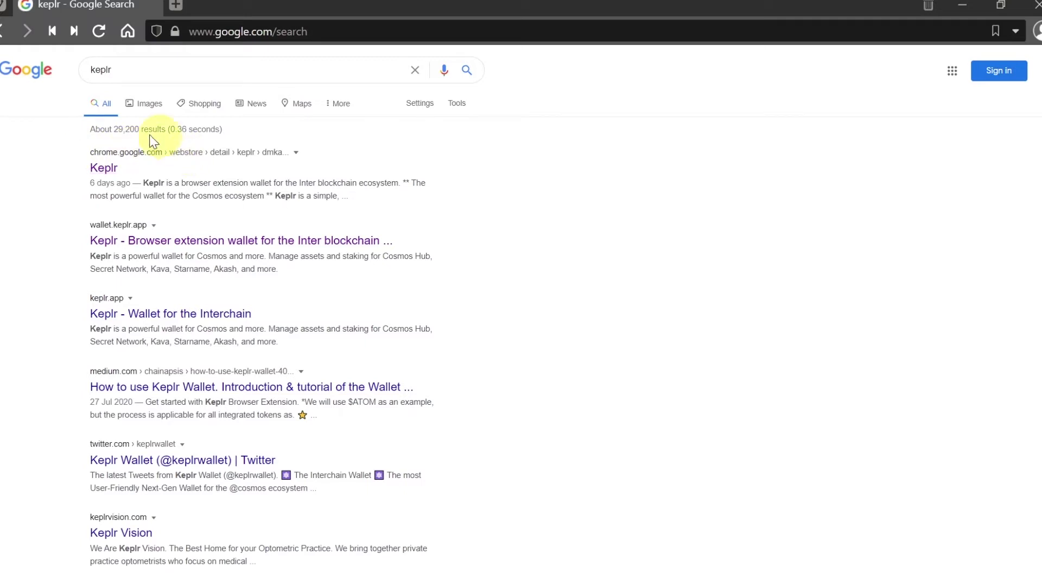
Open the Keplr extension's Chrome Web Store page from the Google results
click(99, 170)
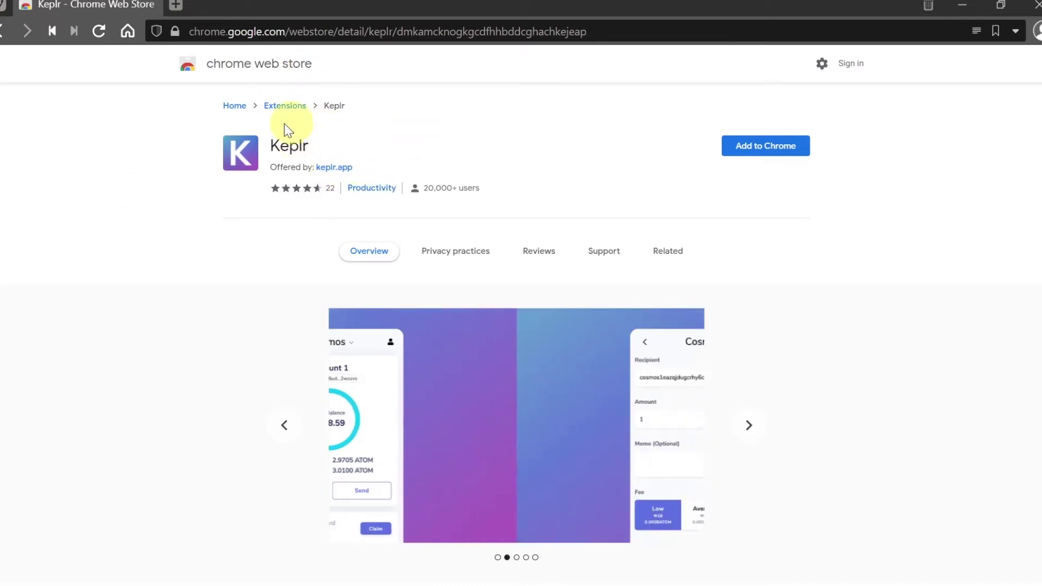
Start adding Keplr to Chrome from its store page
click(769, 156)
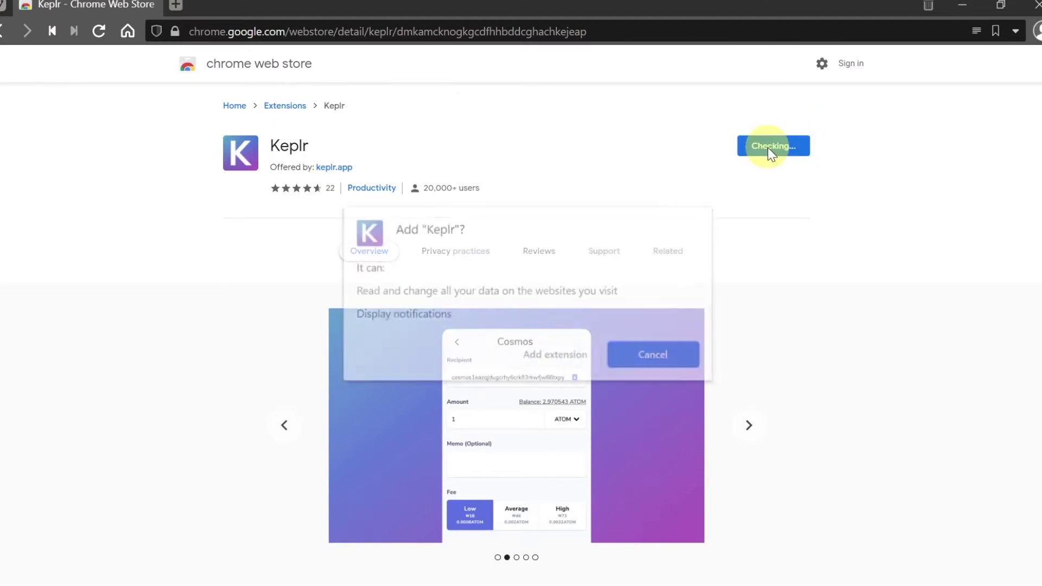
Confirm installing the Keplr extension in the permission dialog
click(553, 361)
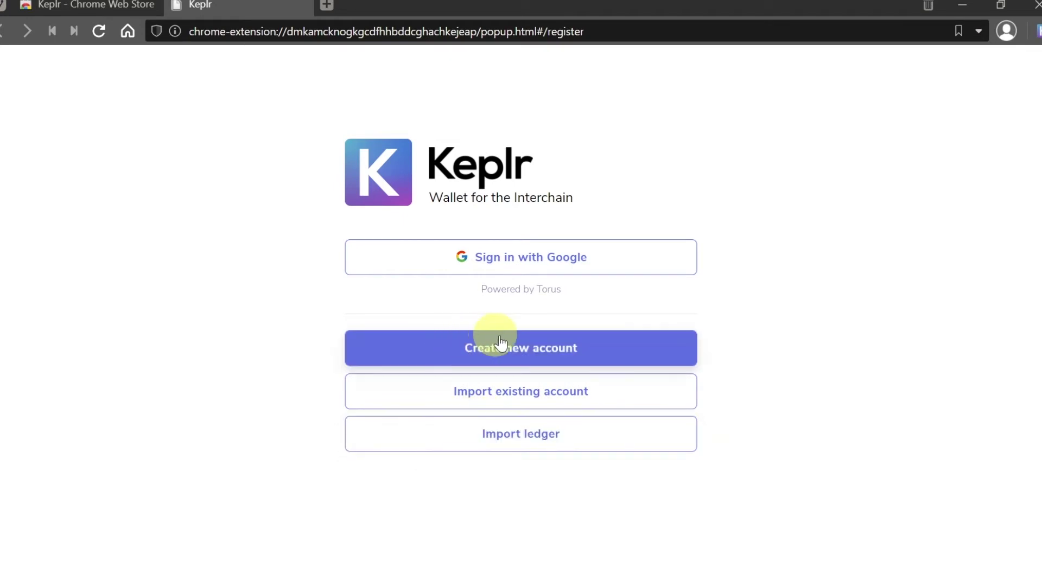
Begin a new account, reset page zoom, and toggle seed length between 12 and 24 words, ending on 12
click(547, 349)
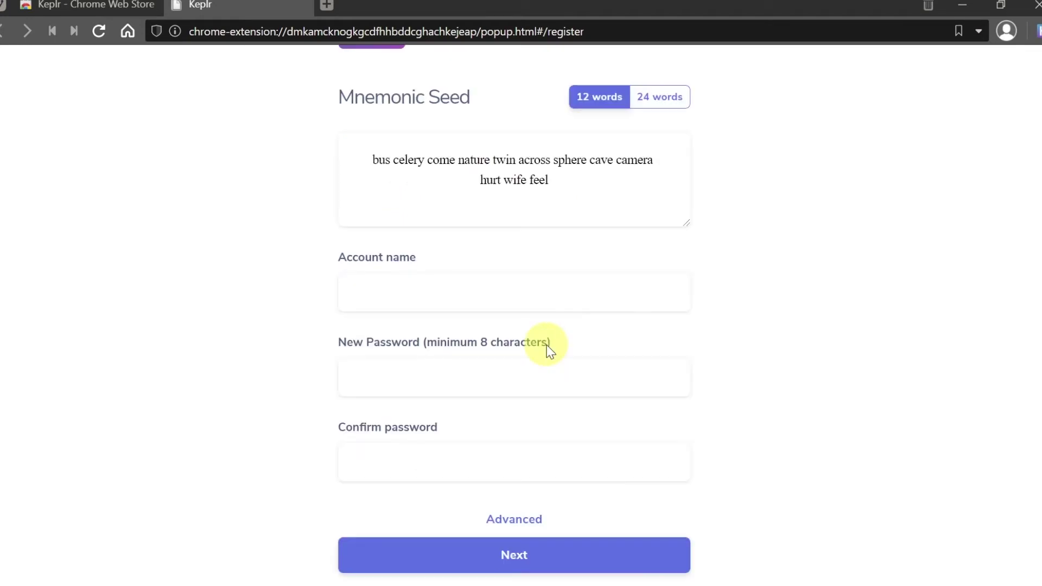
key(ctrl+0)
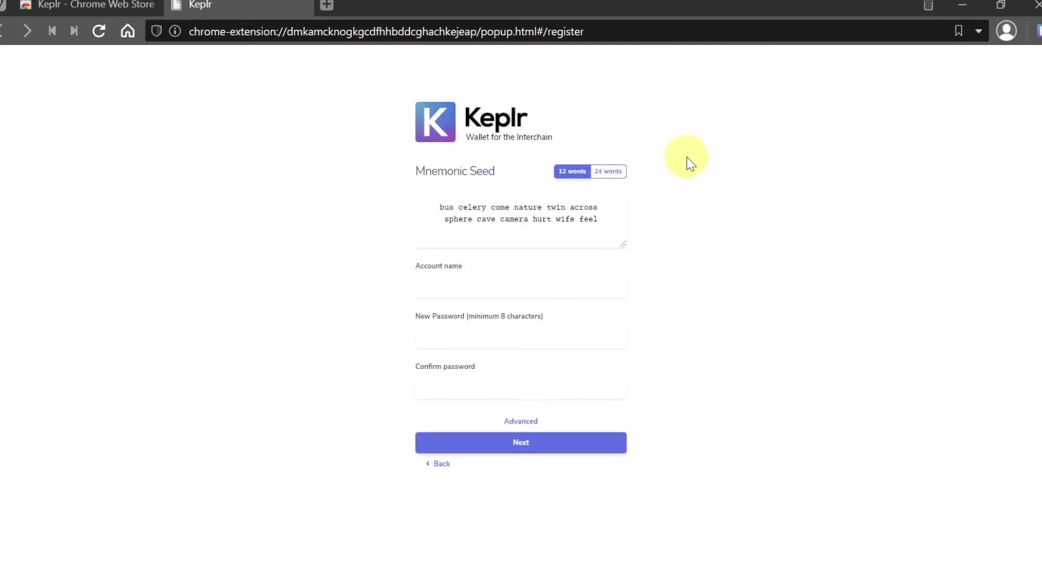
click(586, 171)
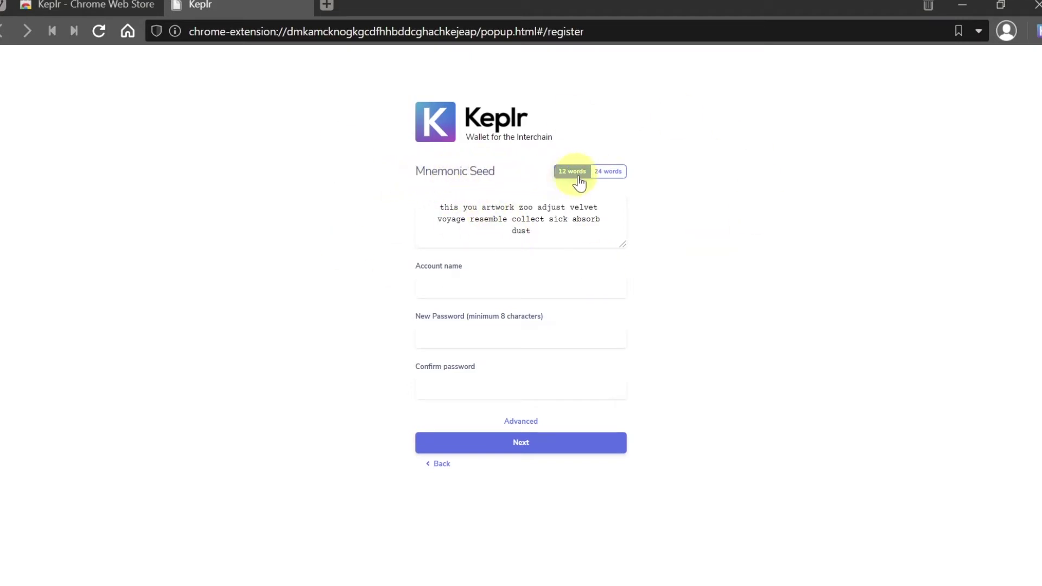
click(610, 172)
click(579, 158)
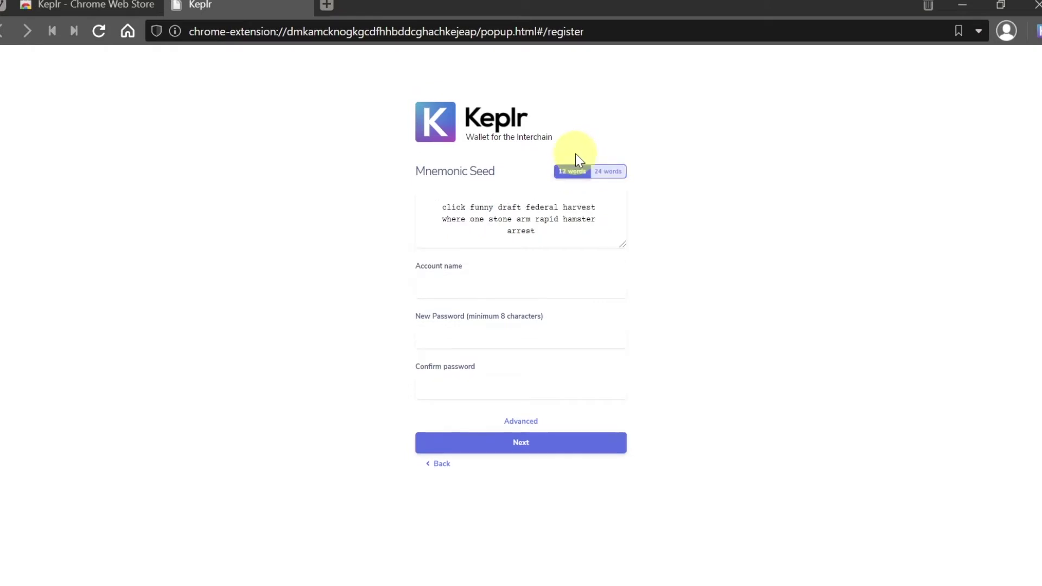
click(611, 160)
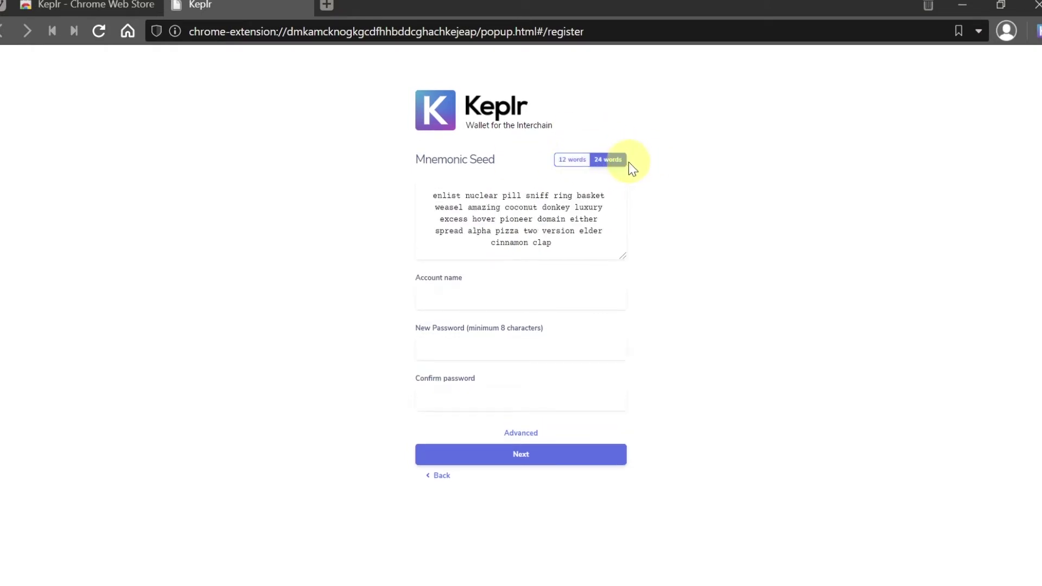
click(577, 159)
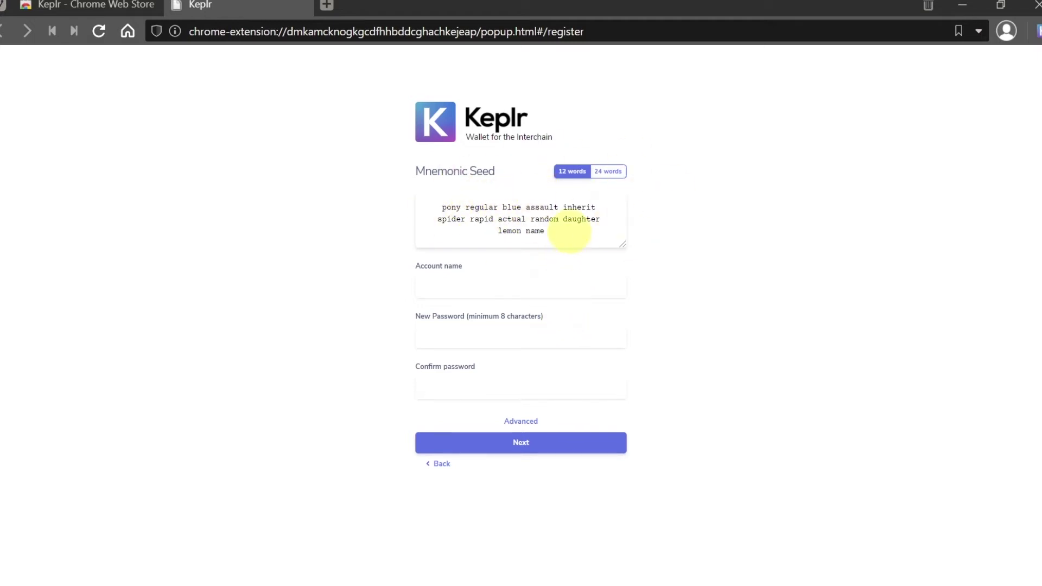
Select the whole 12-word seed phrase for copying
triple_click(454, 230)
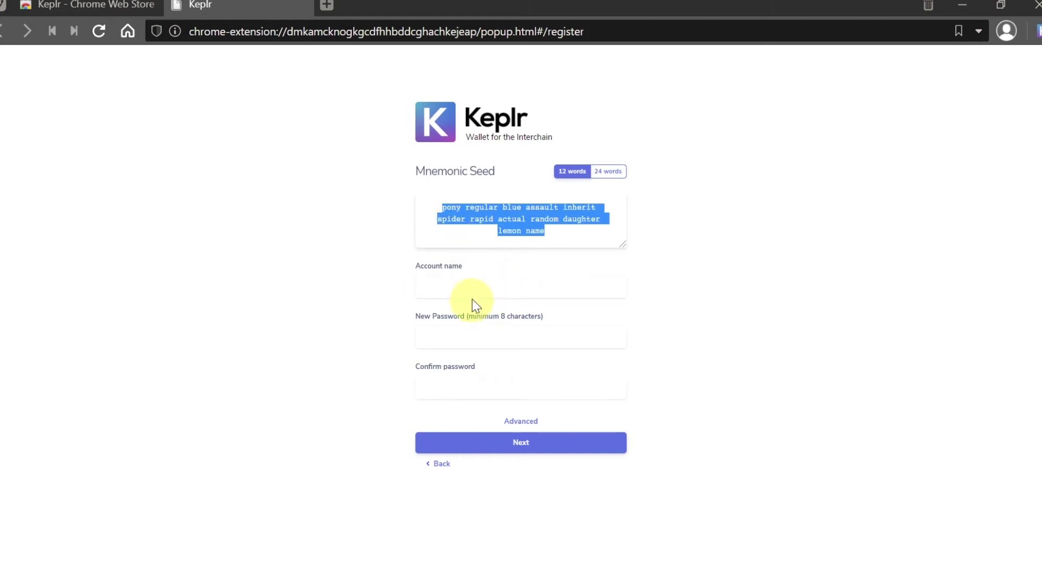
Name the account 'Test', enter and confirm the password, and continue to seed verification
click(494, 285)
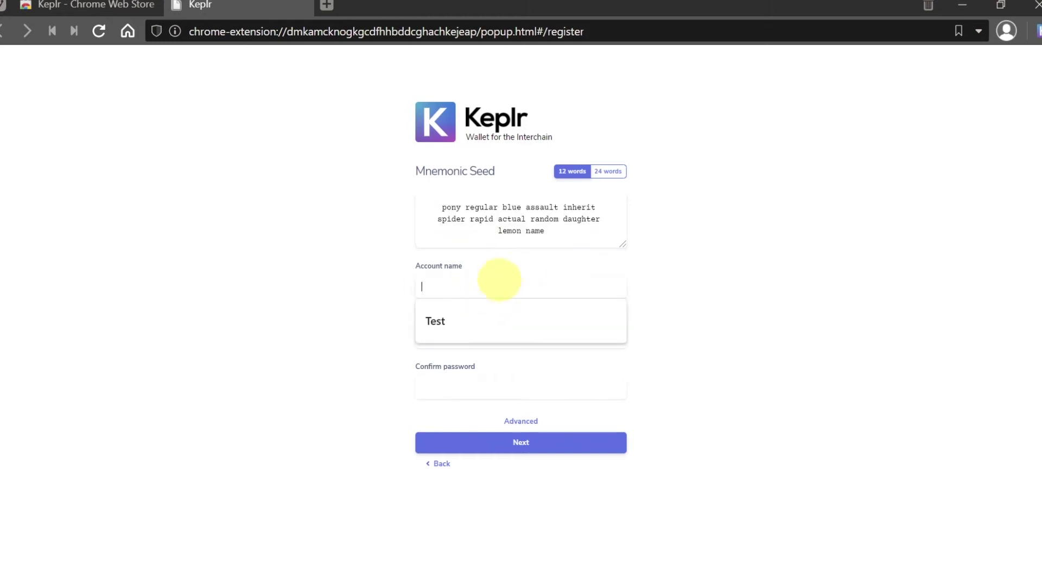
click(457, 319)
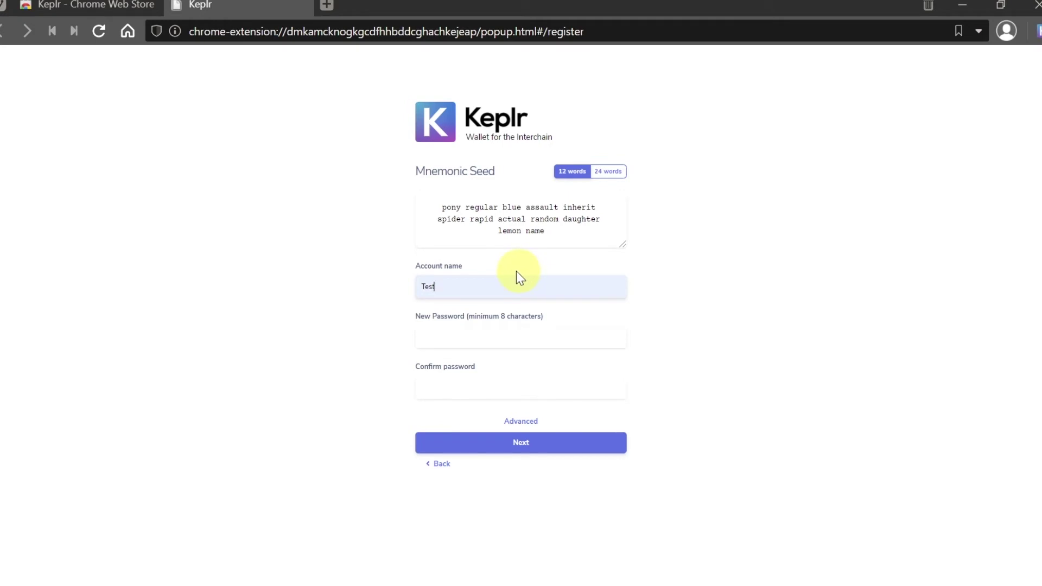
click(439, 337)
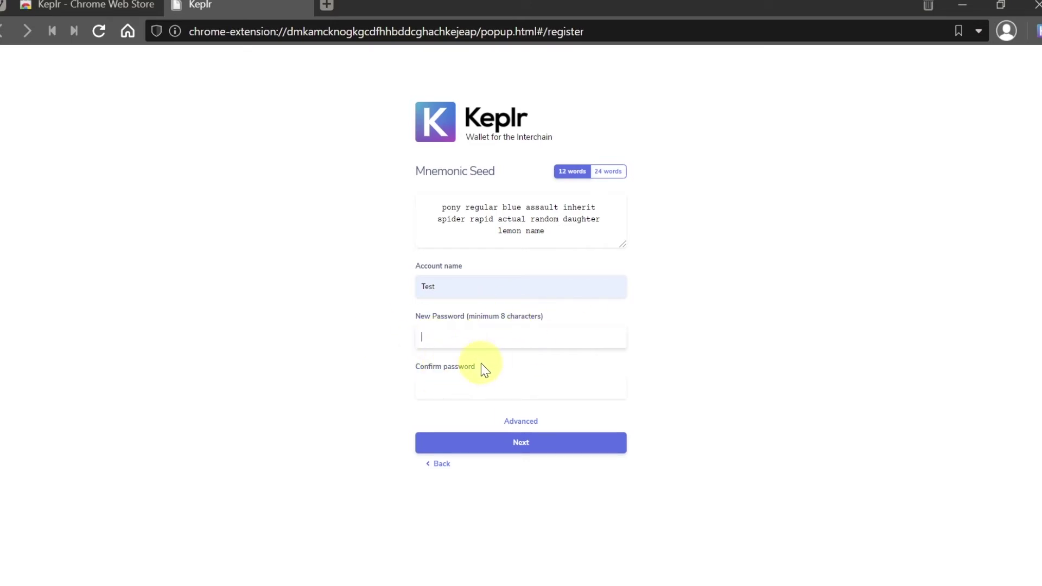
key(ctrl+v)
key(Tab)
key(ctrl+v)
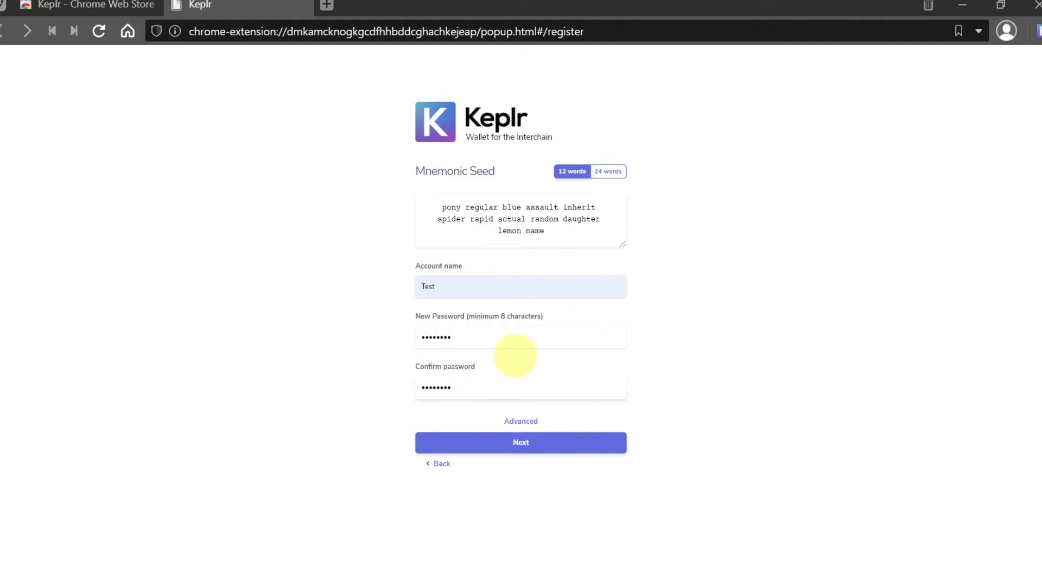
click(538, 441)
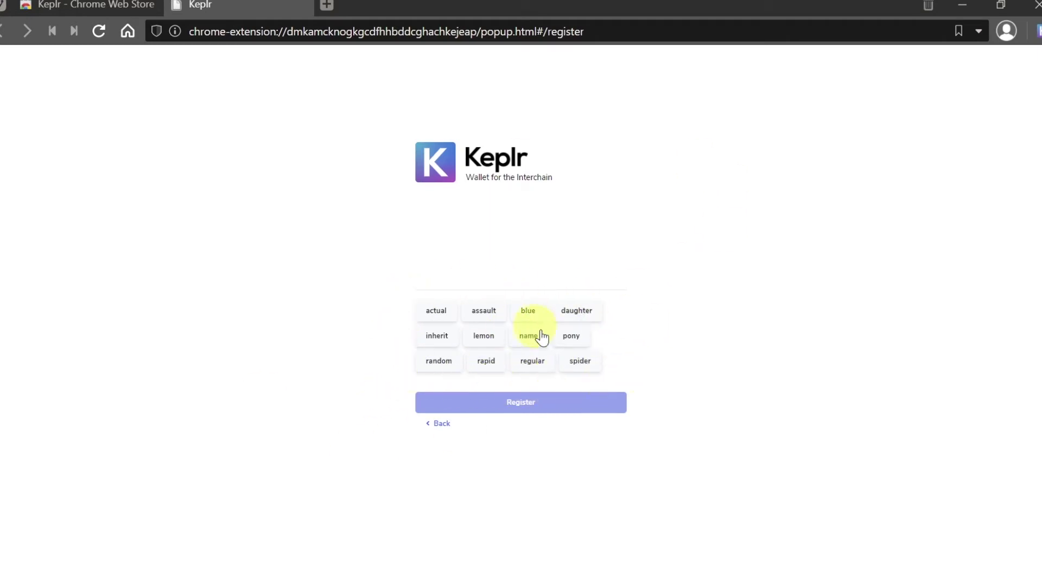
Place all twelve shuffled seed words into the phrase in order
click(573, 342)
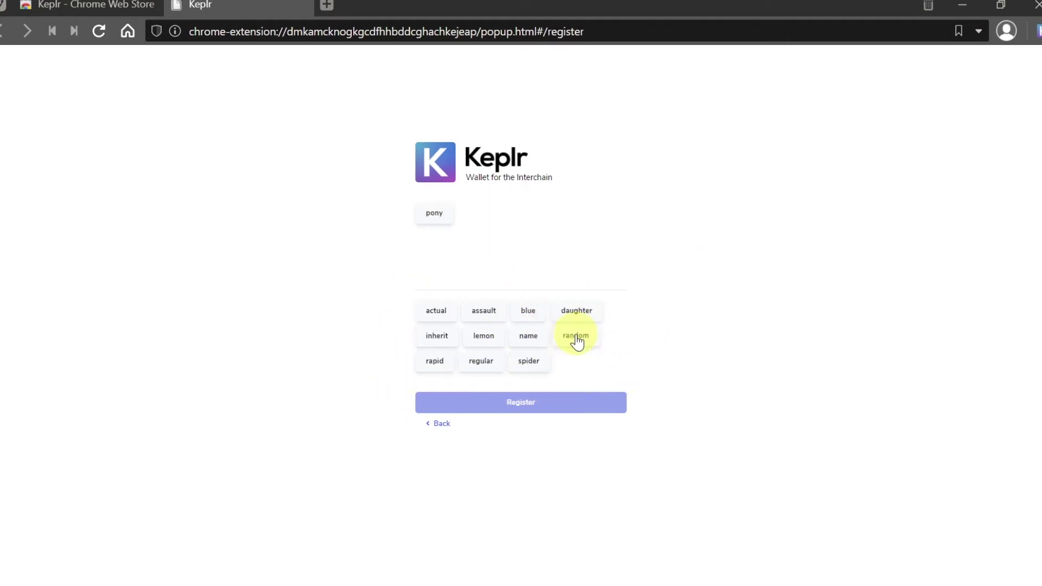
click(482, 361)
click(528, 310)
click(483, 312)
click(540, 313)
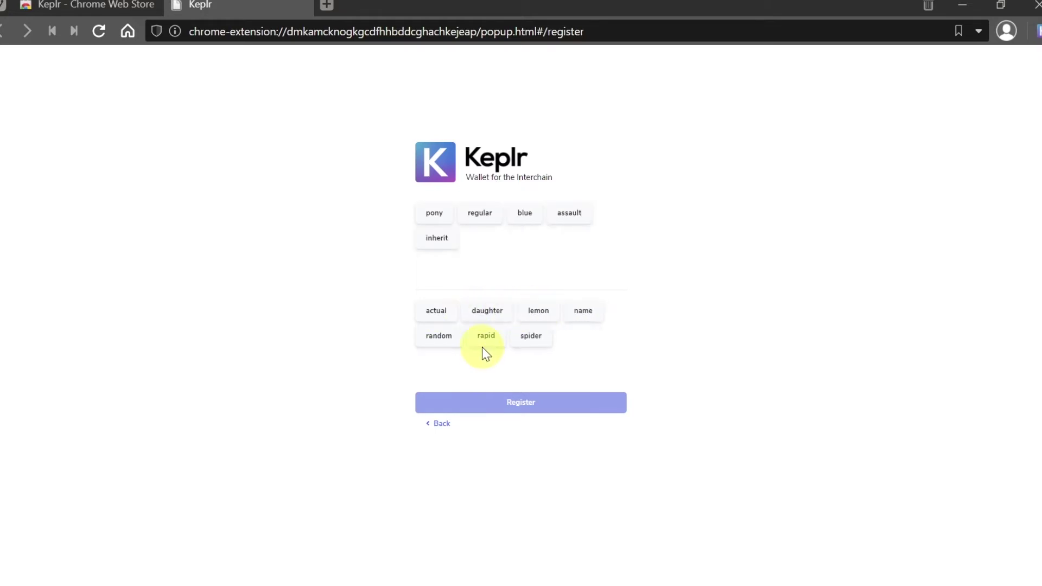
click(532, 336)
click(483, 337)
click(437, 311)
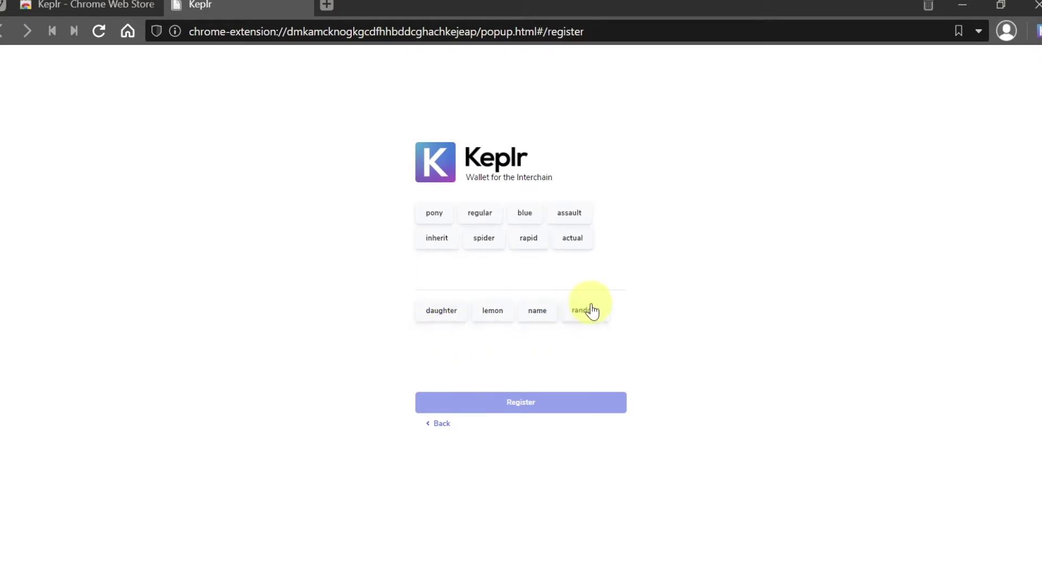
click(586, 311)
click(442, 313)
click(490, 316)
click(450, 316)
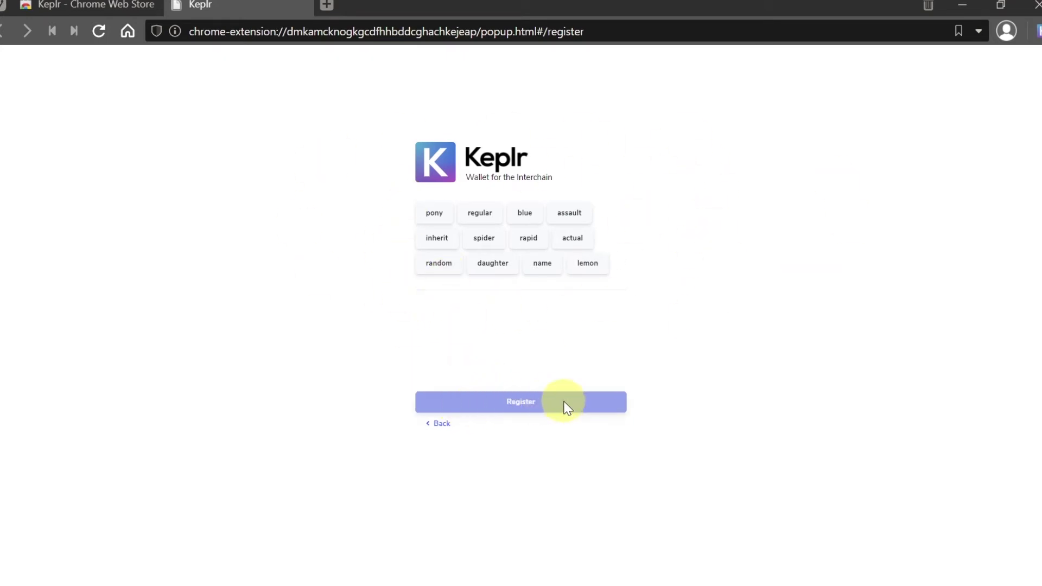
Remove the misplaced words and re-add them so the phrase is correct
click(588, 263)
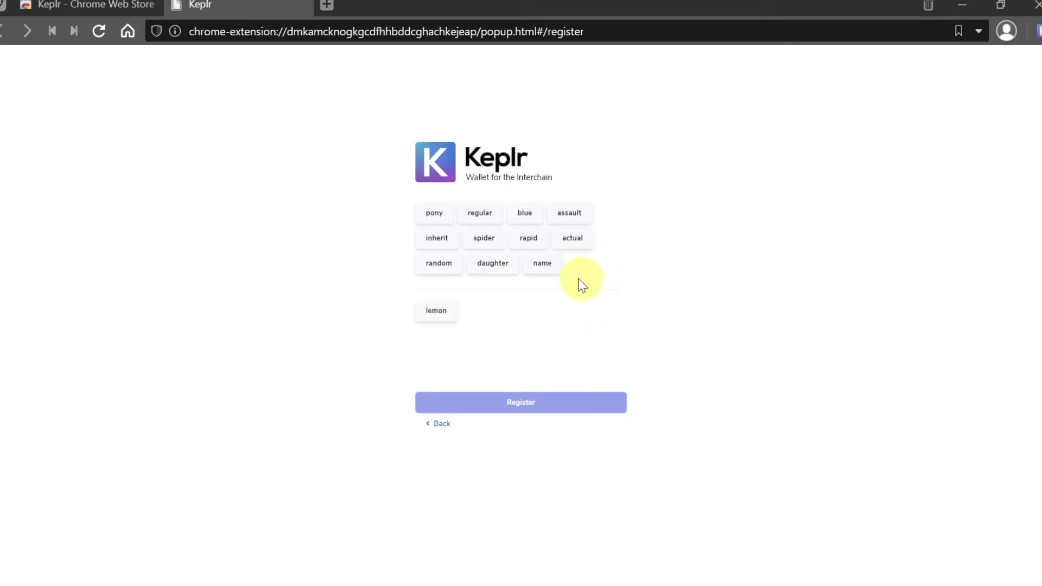
click(438, 315)
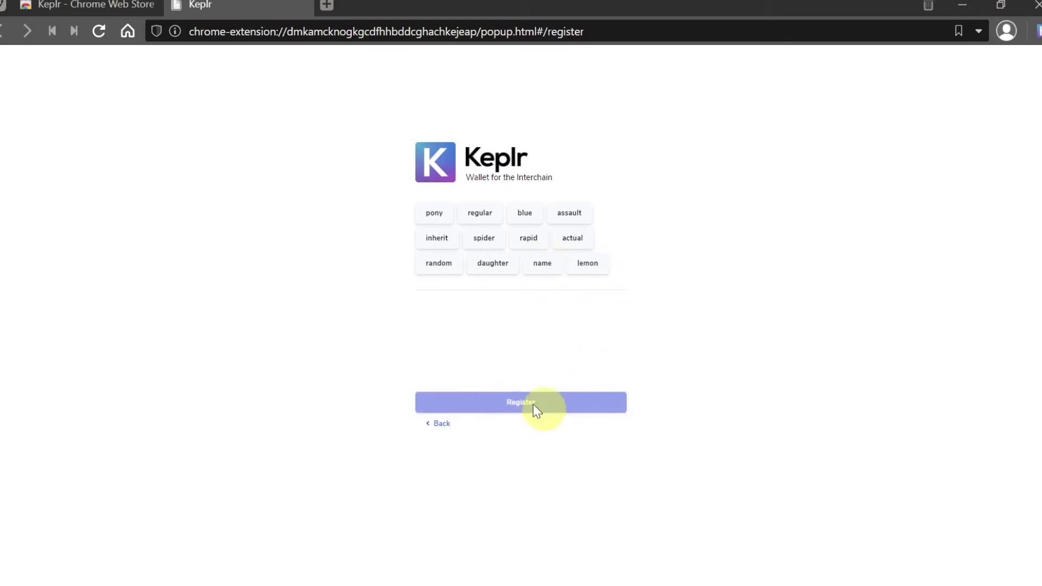
click(541, 267)
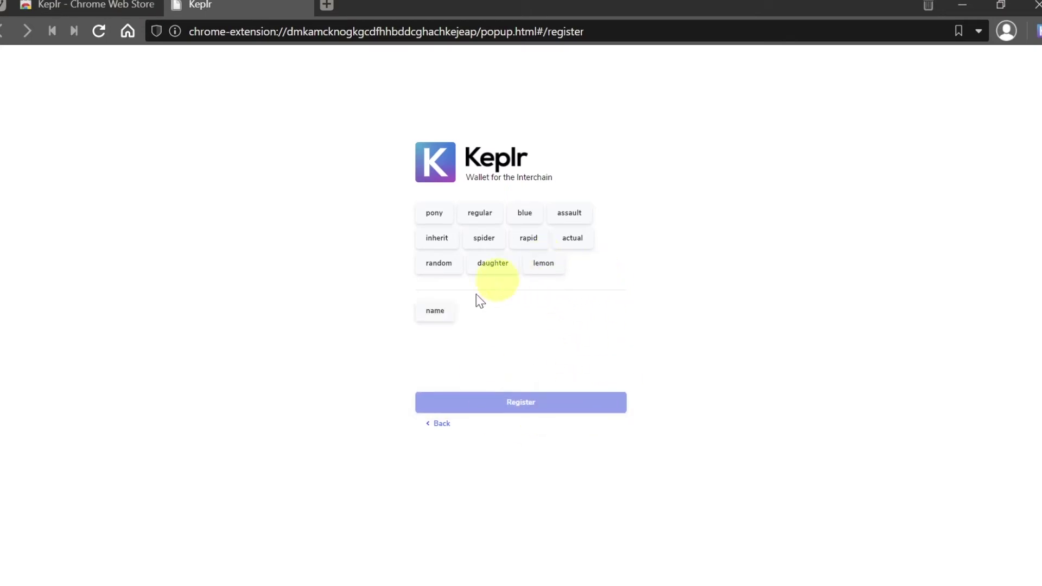
click(557, 268)
click(496, 318)
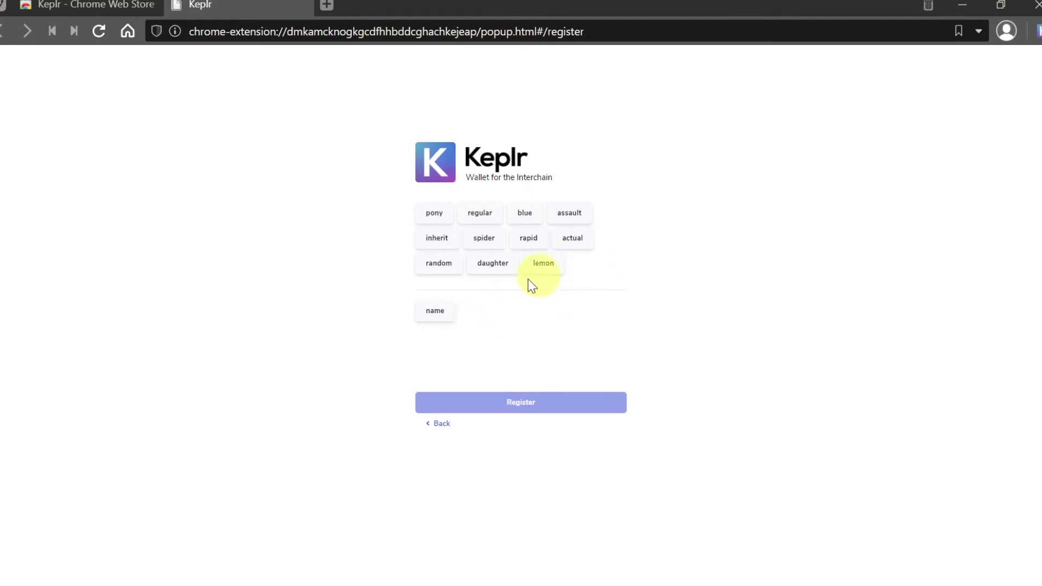
click(437, 312)
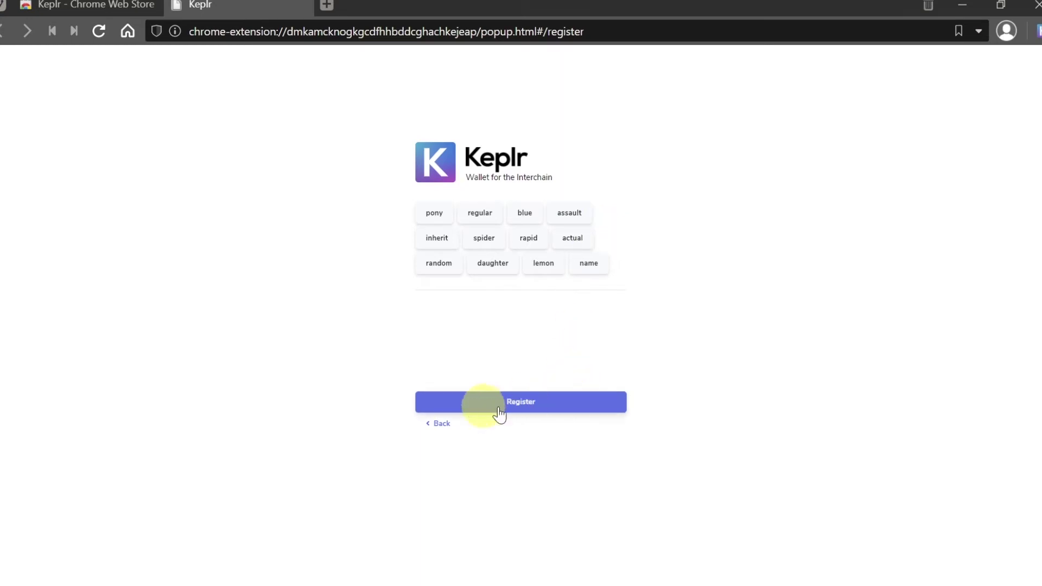
Register the wallet and close the 'You're all set!' page
click(524, 410)
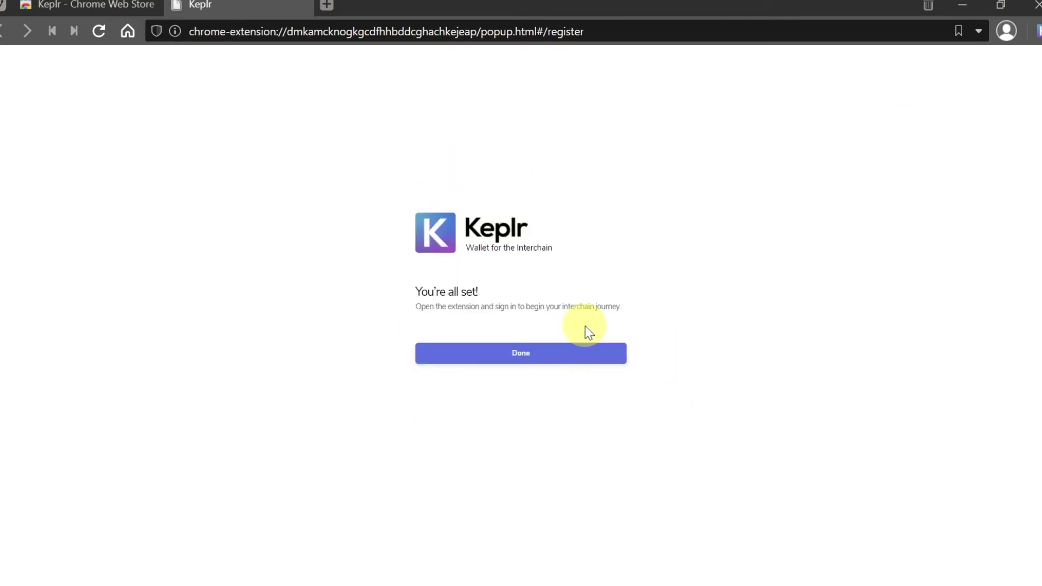
click(545, 354)
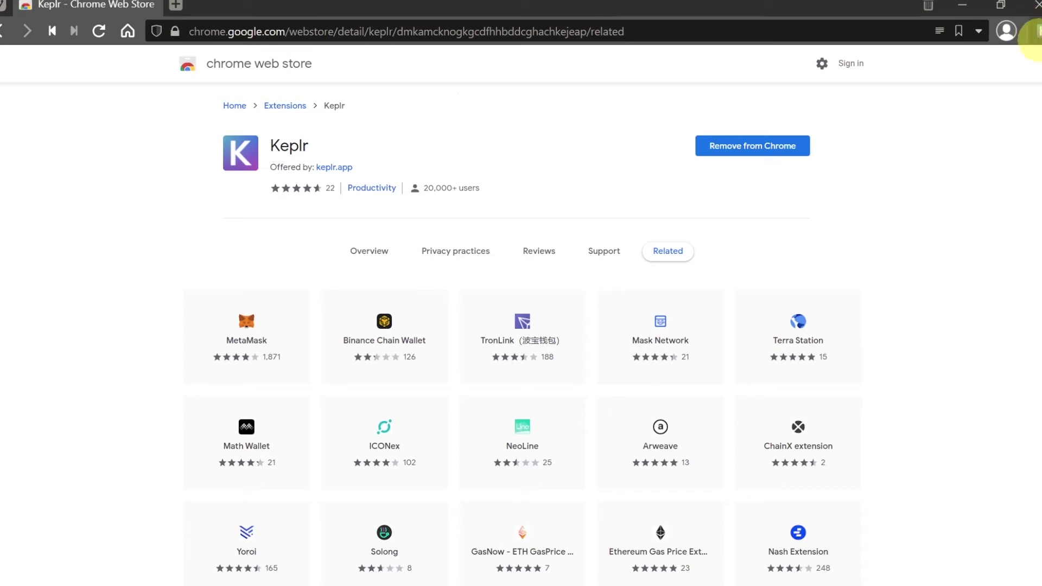
Open the Keplr popup, copy the Test account's Cosmos address, and view the network list
click(1038, 31)
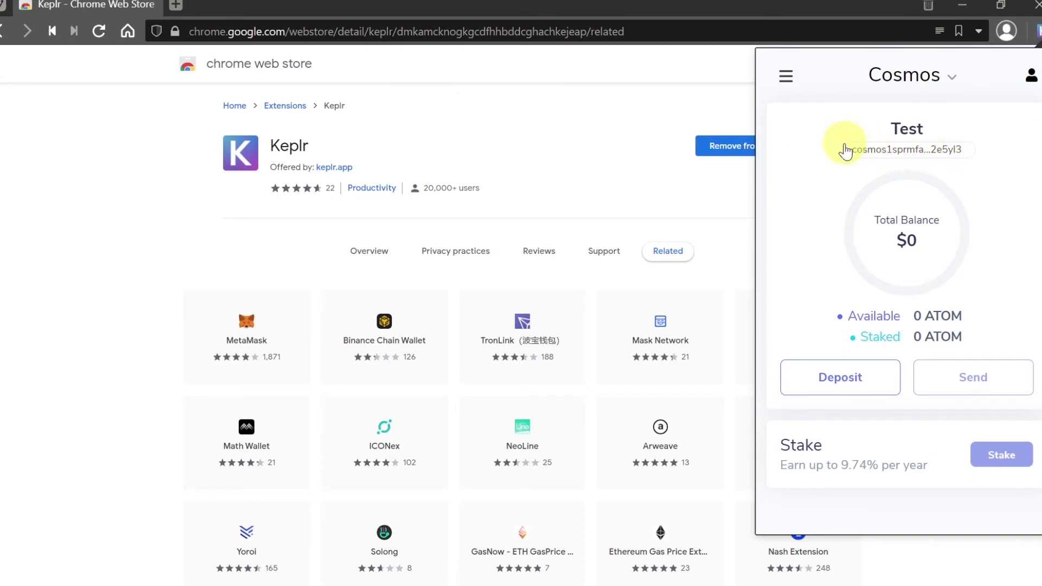
click(878, 152)
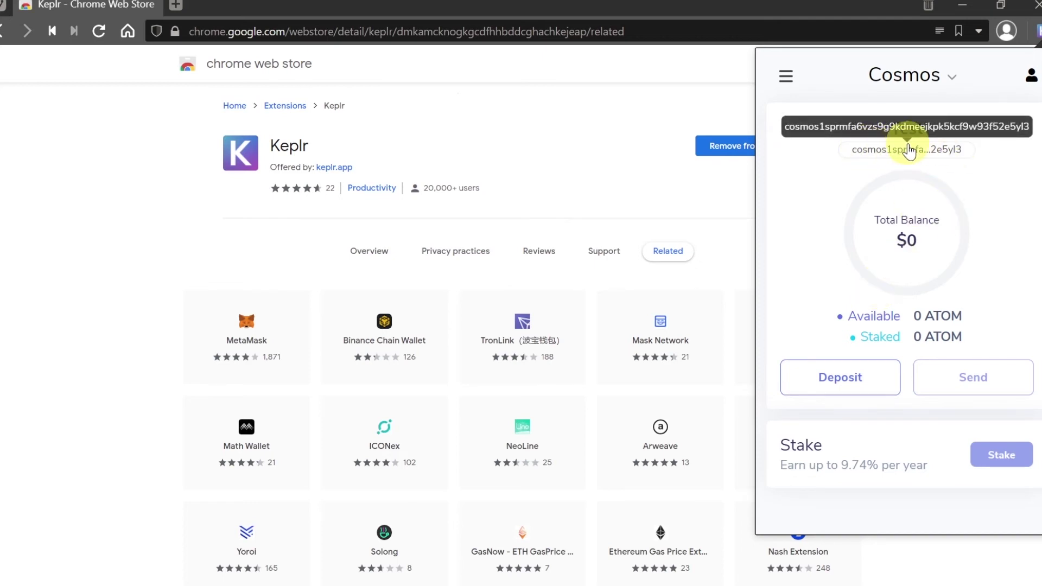
click(890, 152)
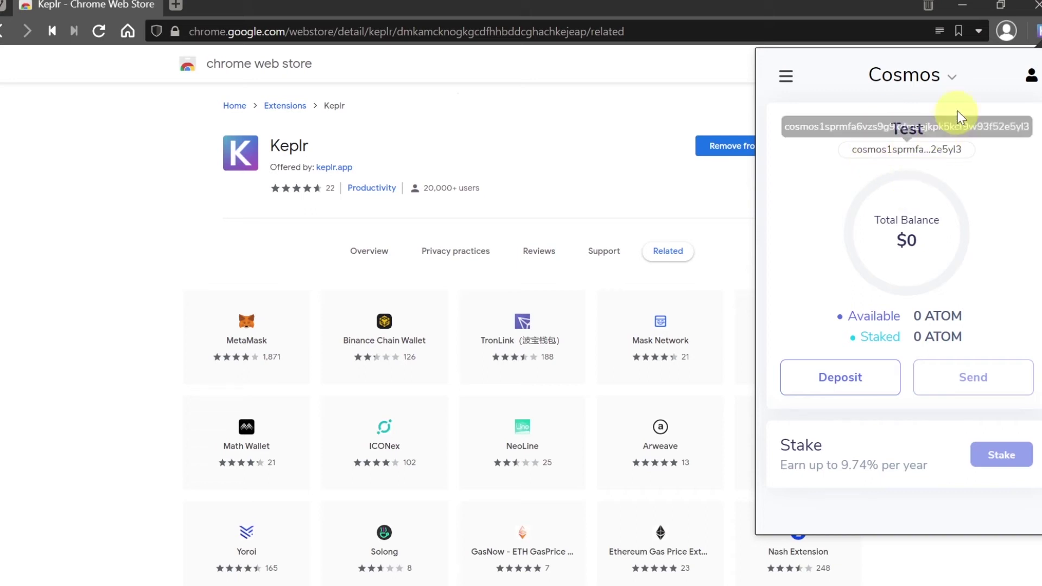
click(955, 79)
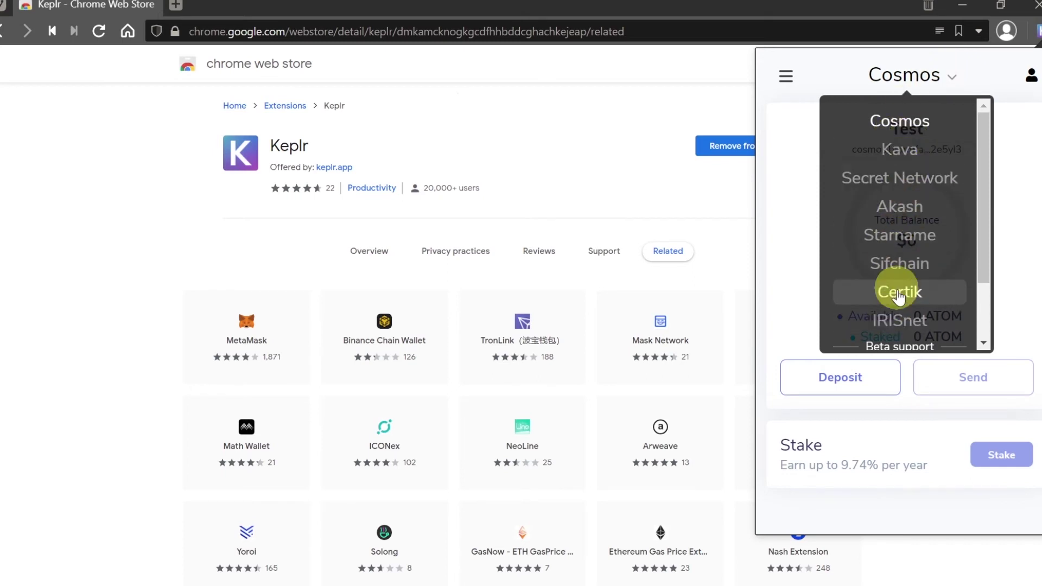
click(900, 150)
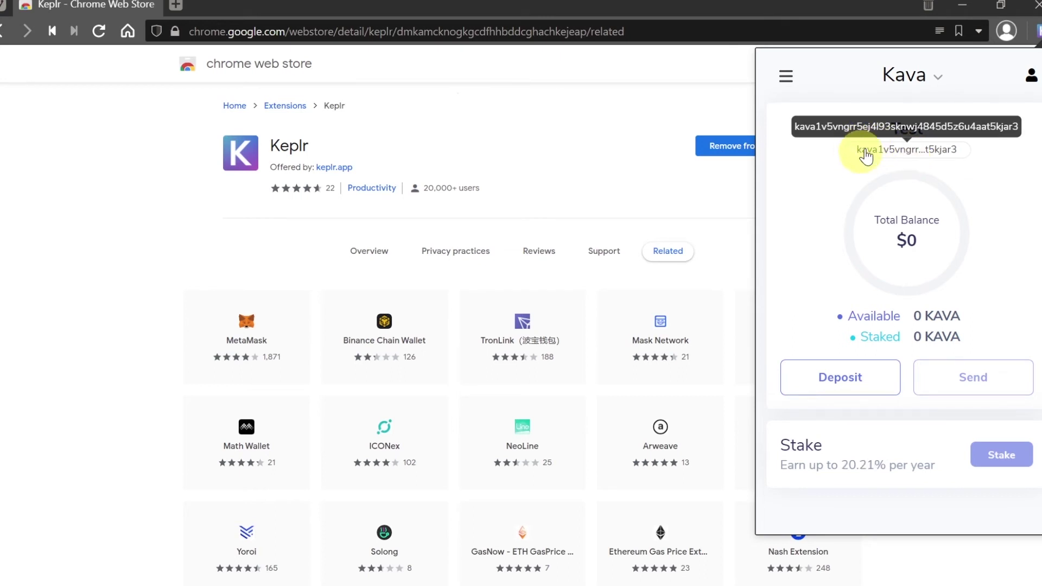
click(887, 154)
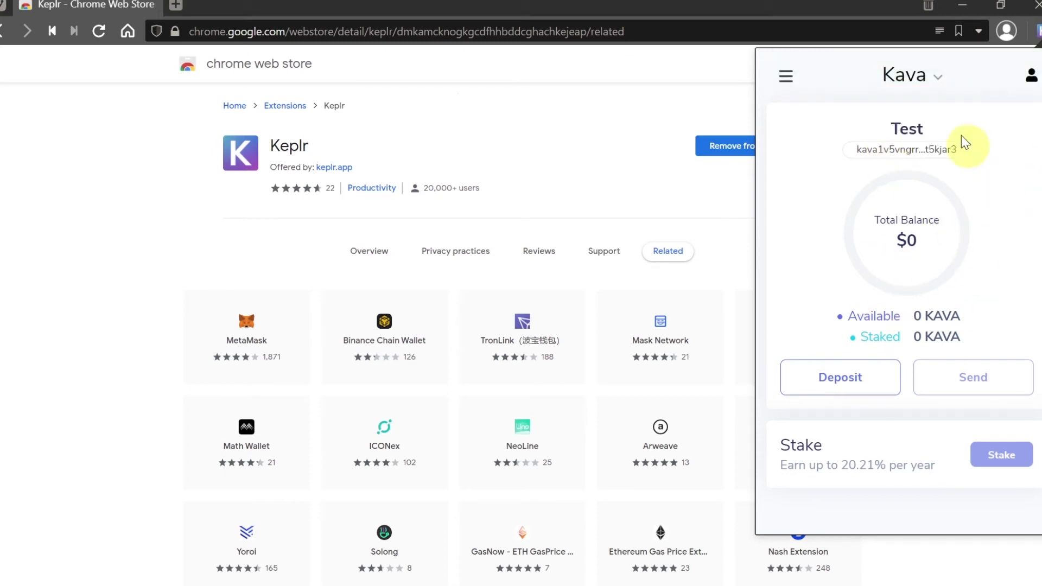
click(942, 80)
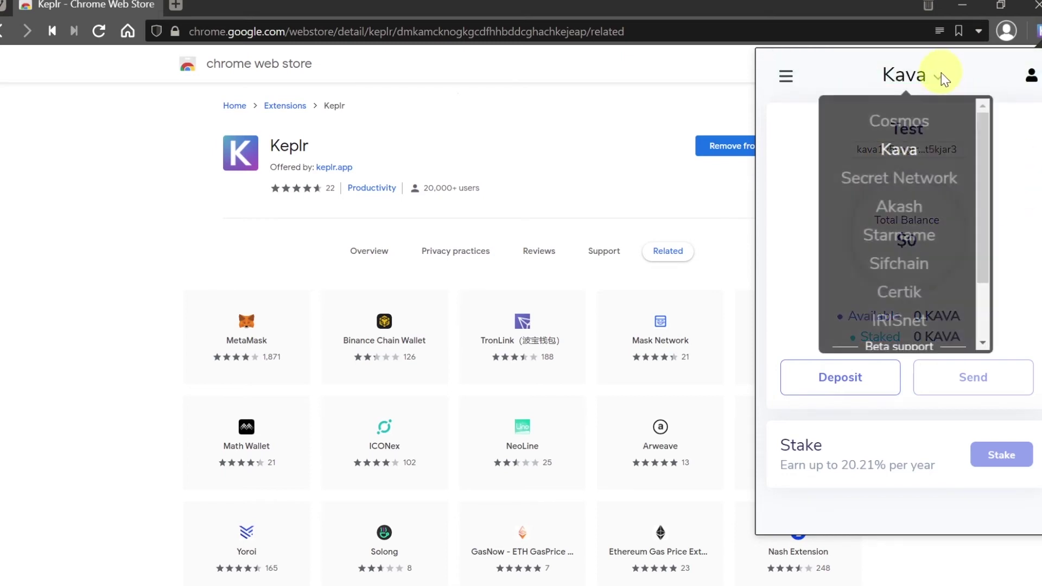
click(917, 178)
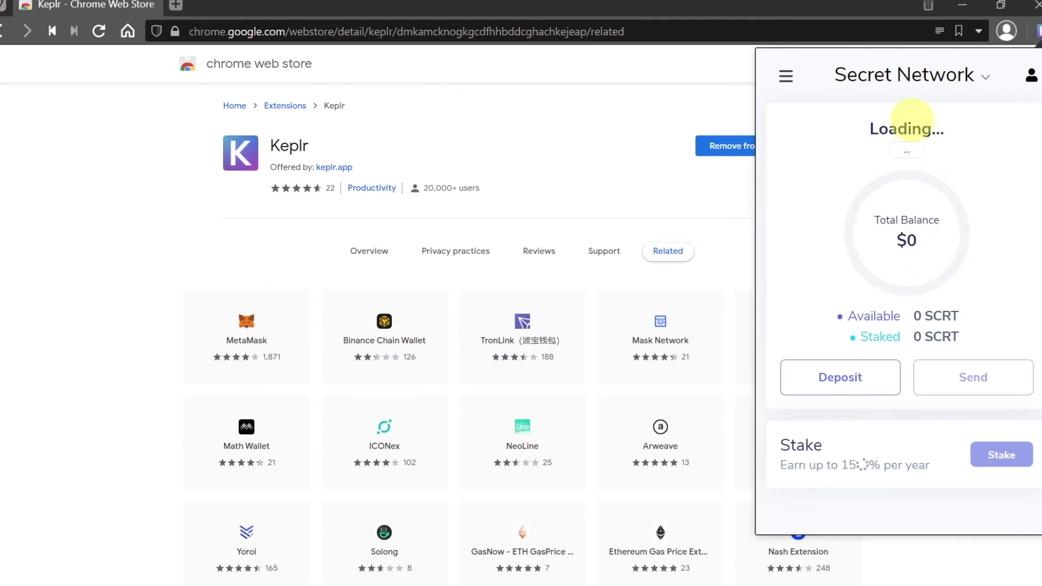
click(928, 82)
click(902, 212)
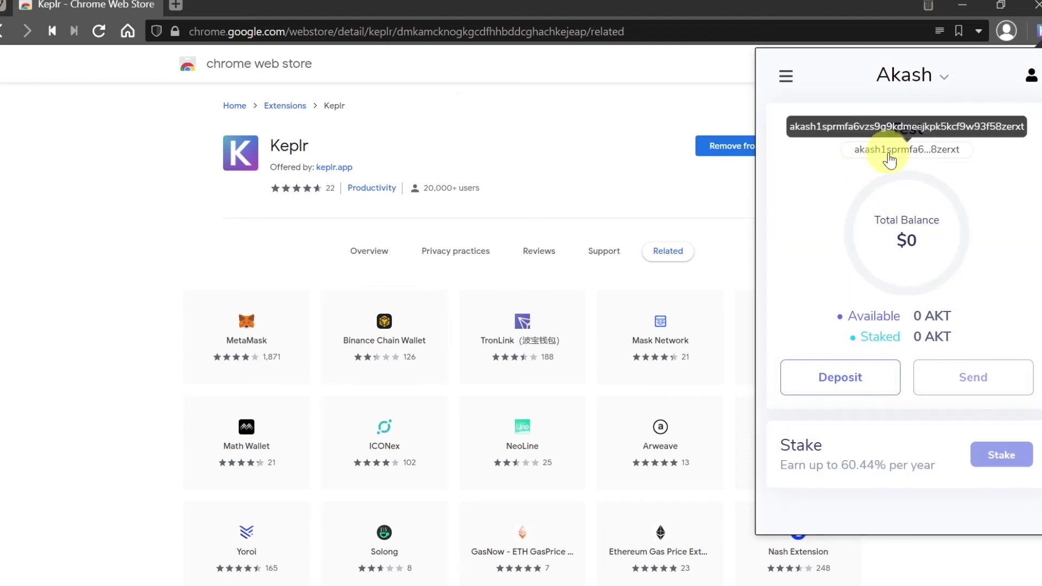
click(928, 82)
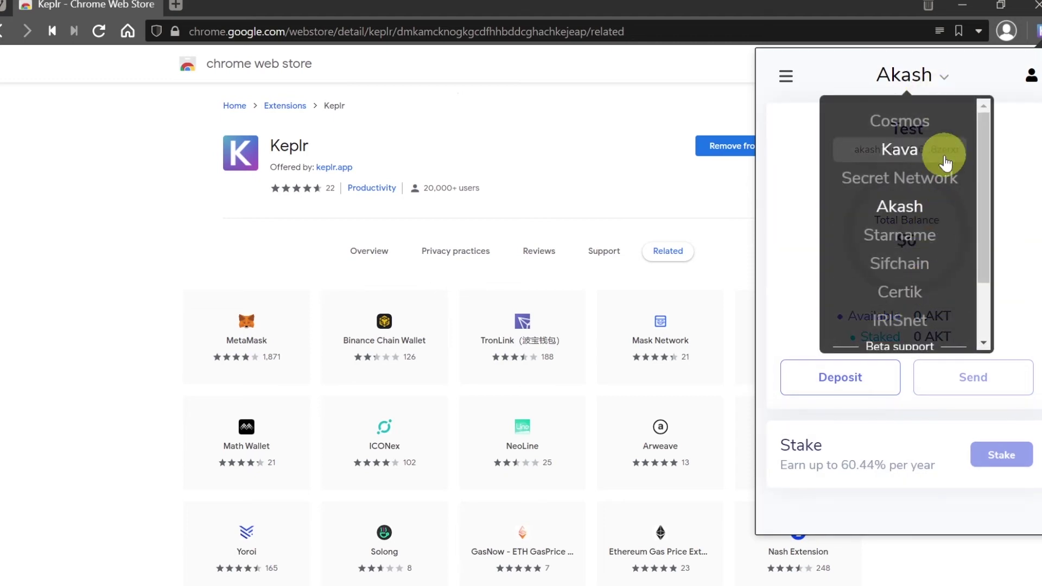
scroll(942, 274, down, 3)
scroll(928, 184, up, 3)
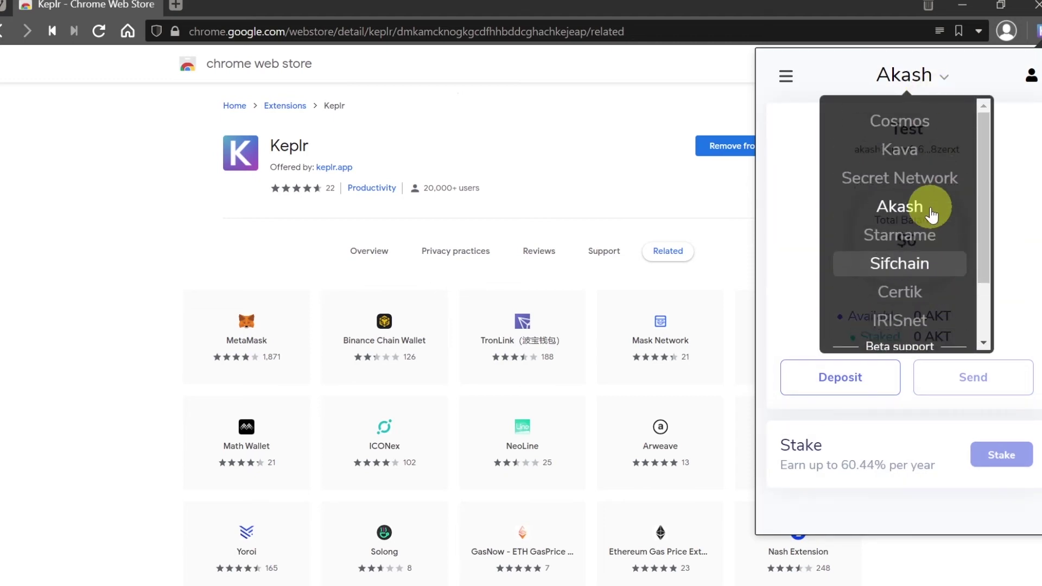
click(901, 121)
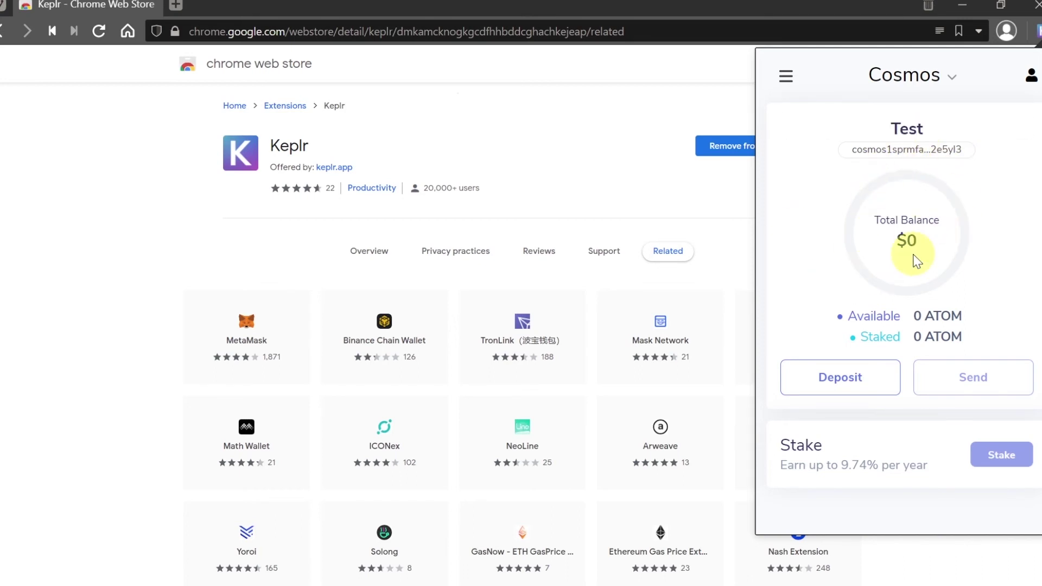
click(850, 379)
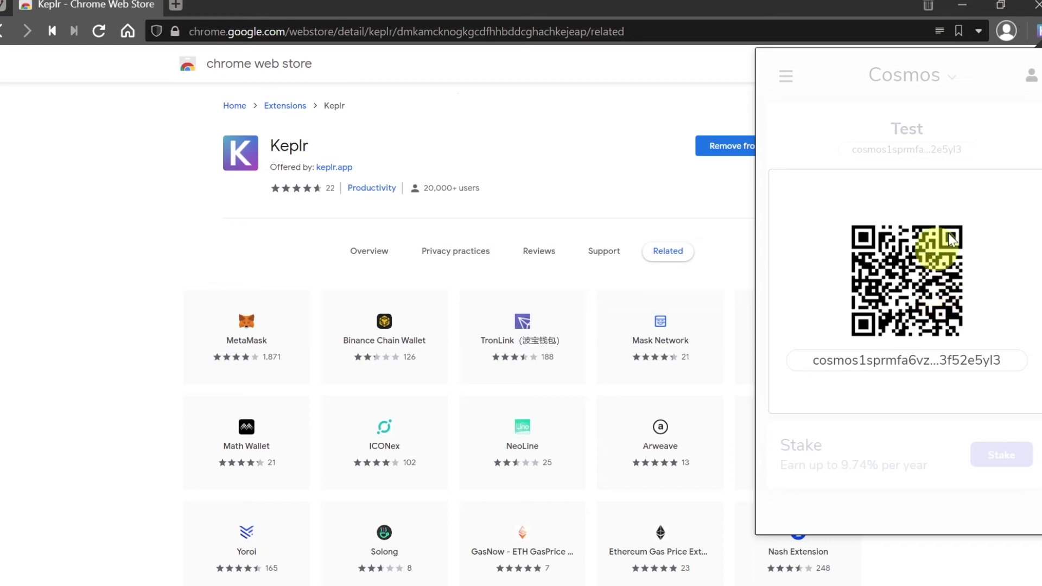
click(848, 130)
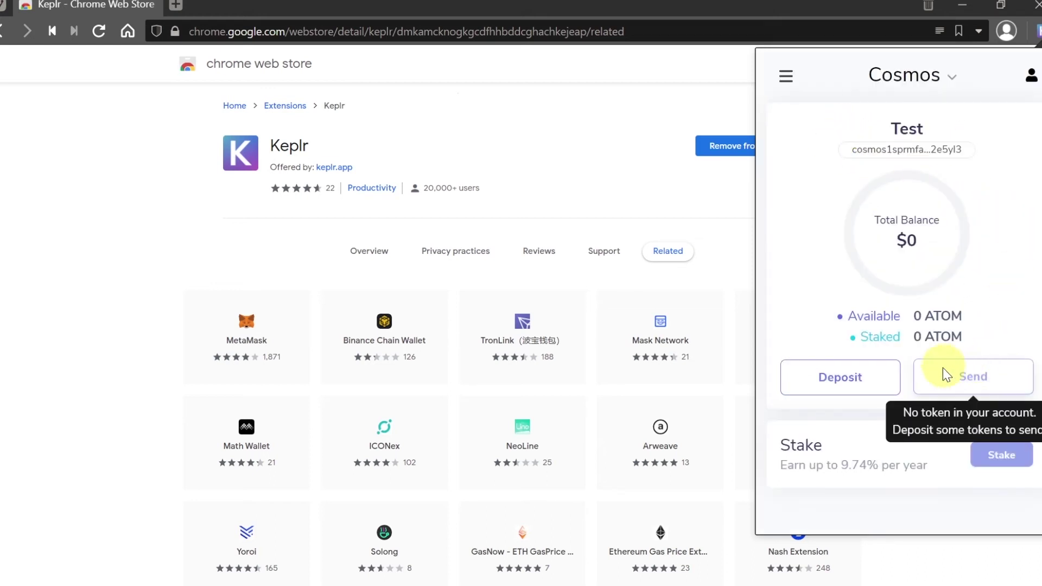
mouse_move(988, 366)
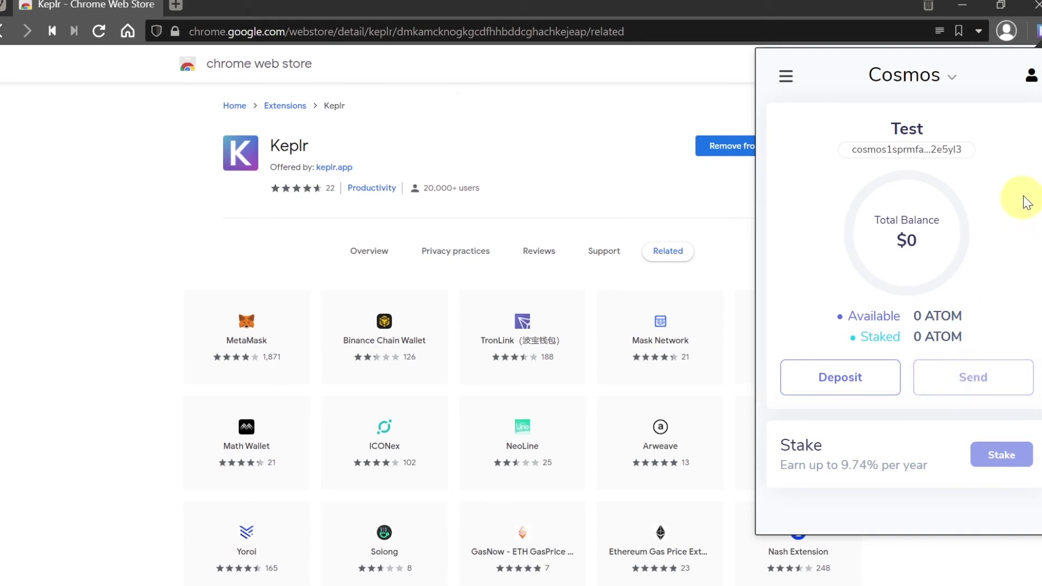
View the account list and Test account options, then go back to the Cosmos overview
click(1032, 79)
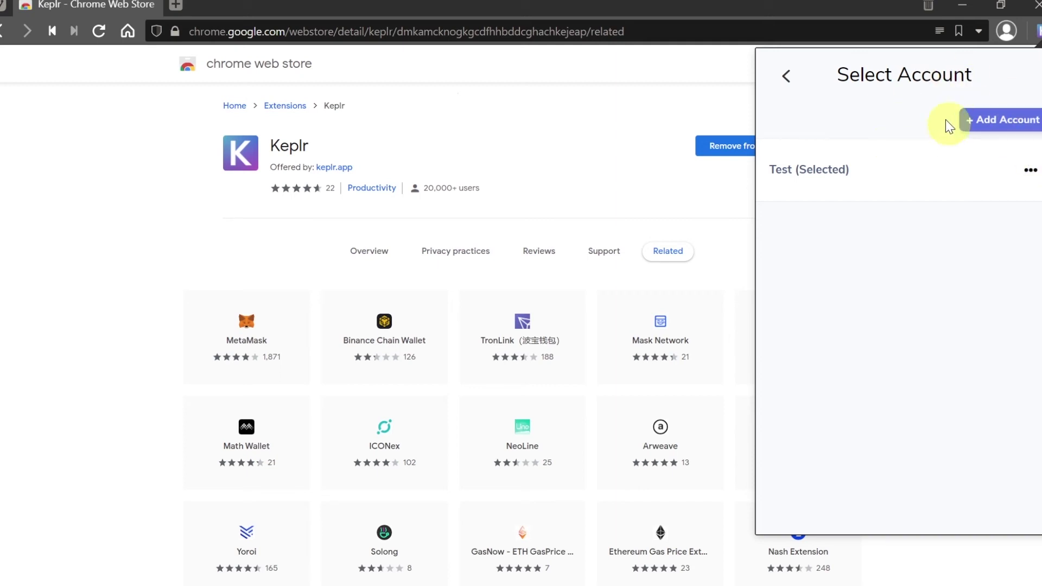
click(1030, 171)
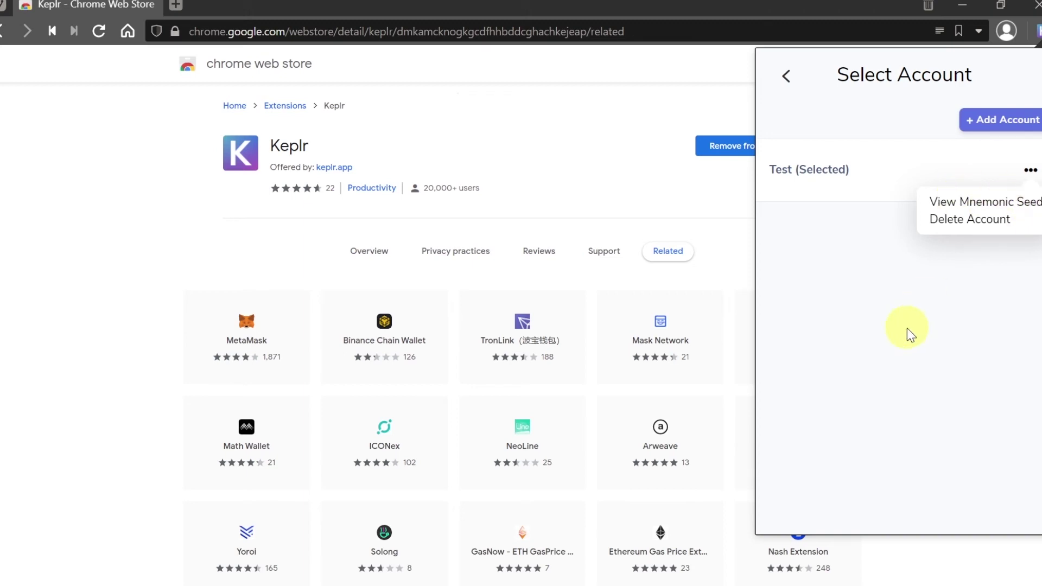
click(788, 77)
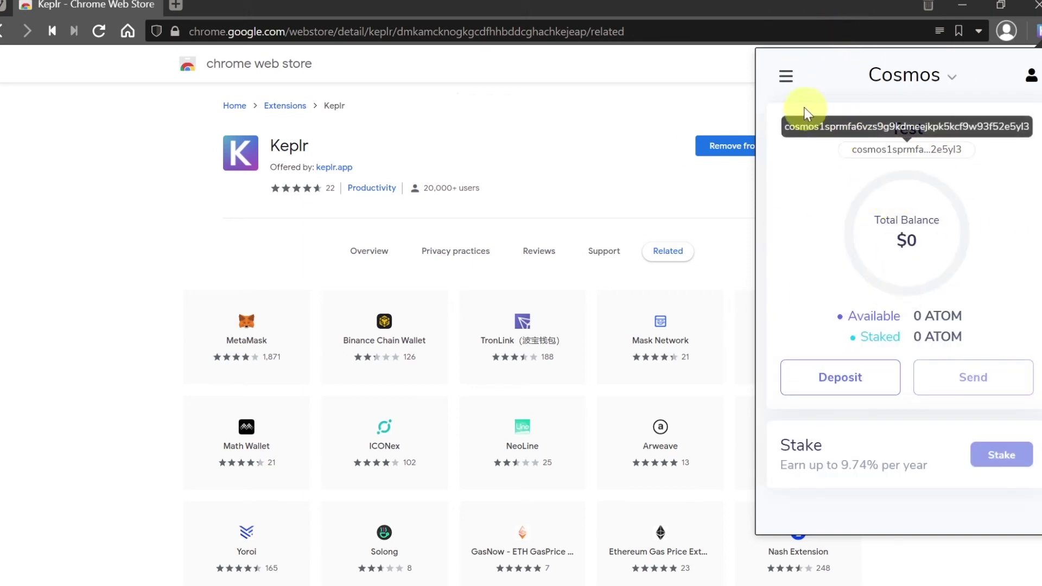
click(787, 76)
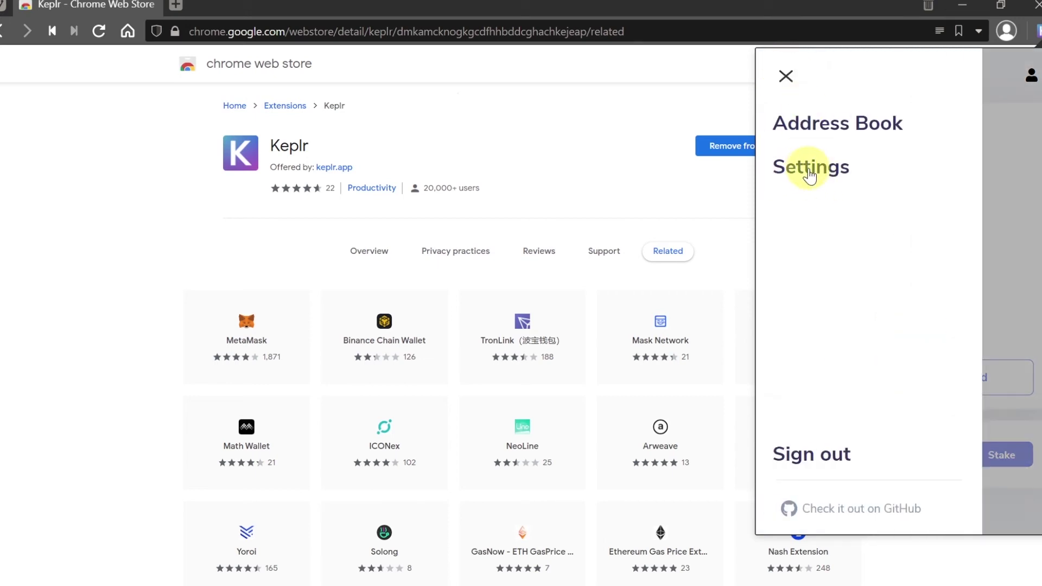
click(835, 169)
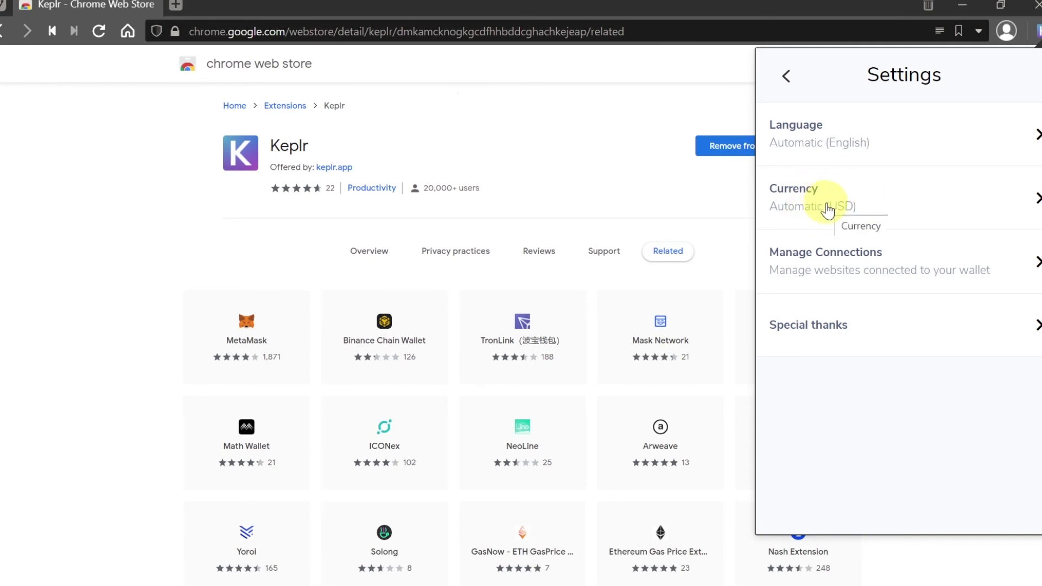
click(788, 77)
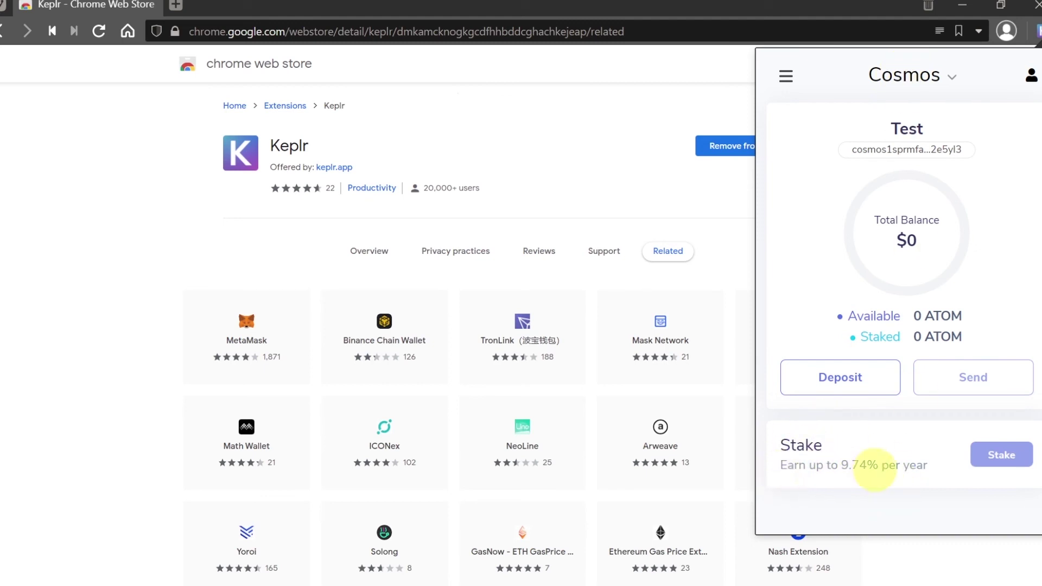
mouse_move(1004, 463)
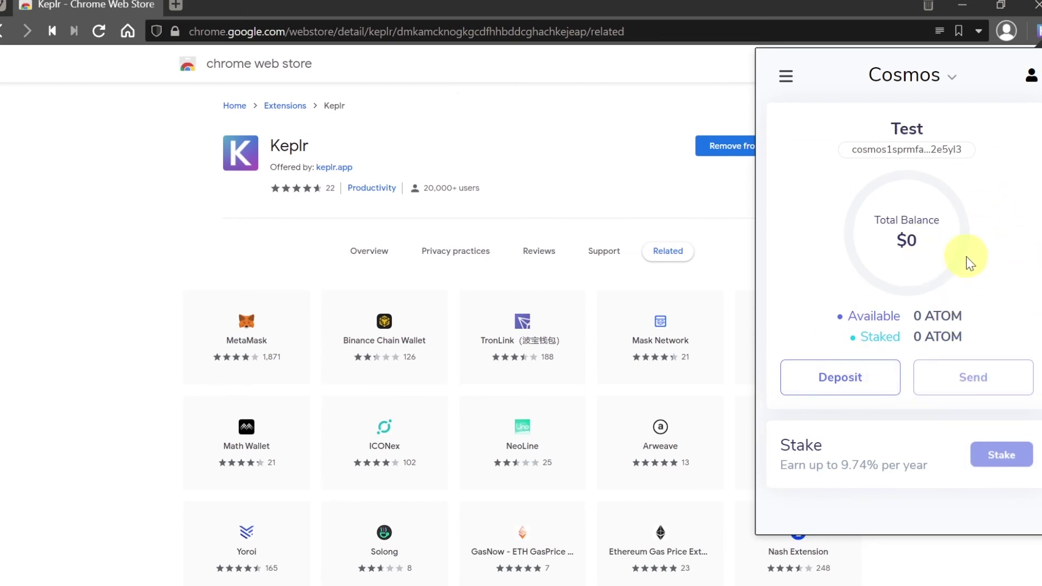
click(912, 76)
Switch the wallet to Kava and review the dashboard's Cosmos Hub, Kava and Secret Network staking rates
click(918, 147)
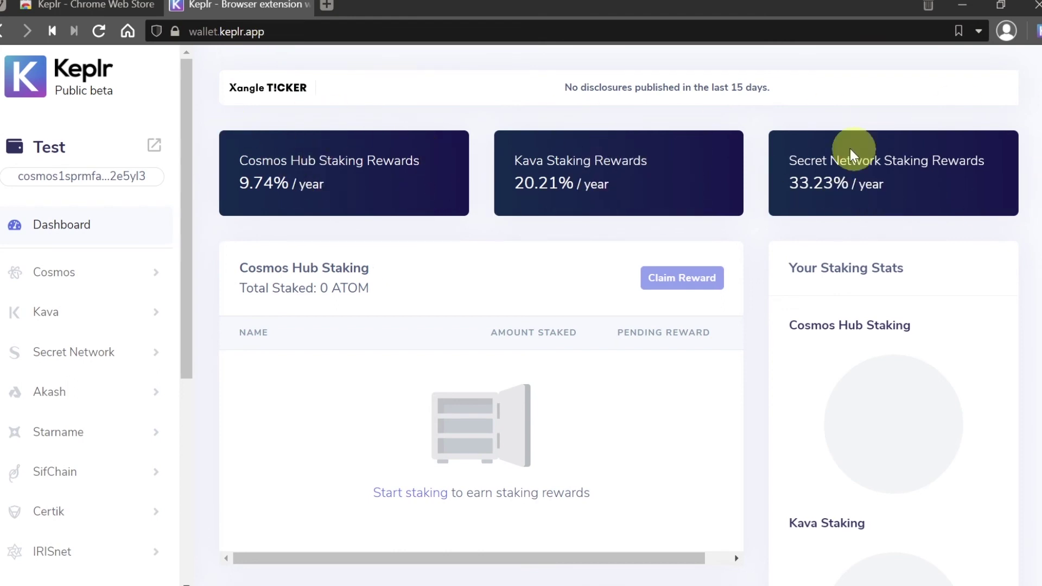
scroll(41, 374, down, 3)
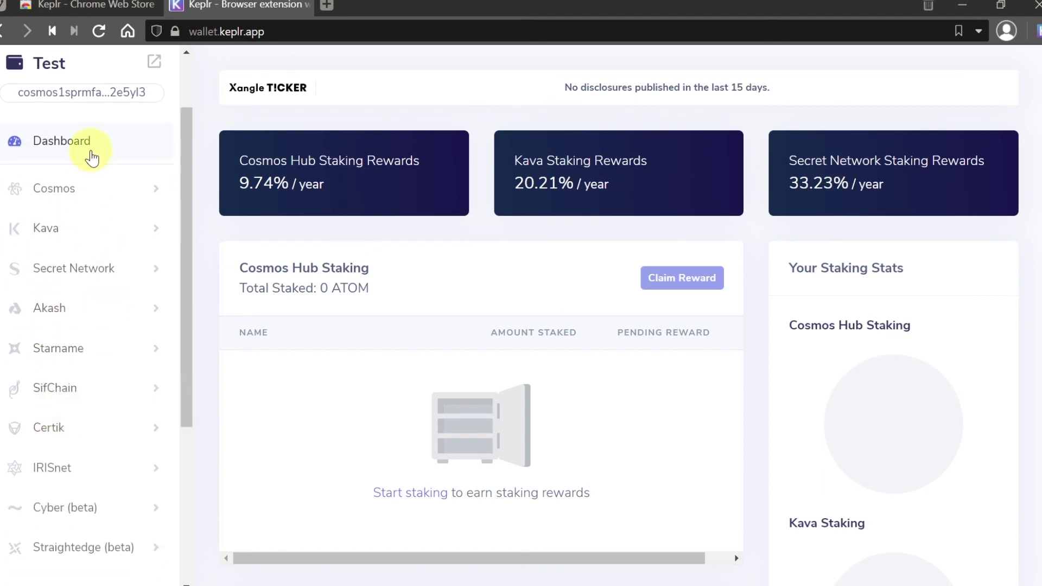
scroll(141, 337, up, 3)
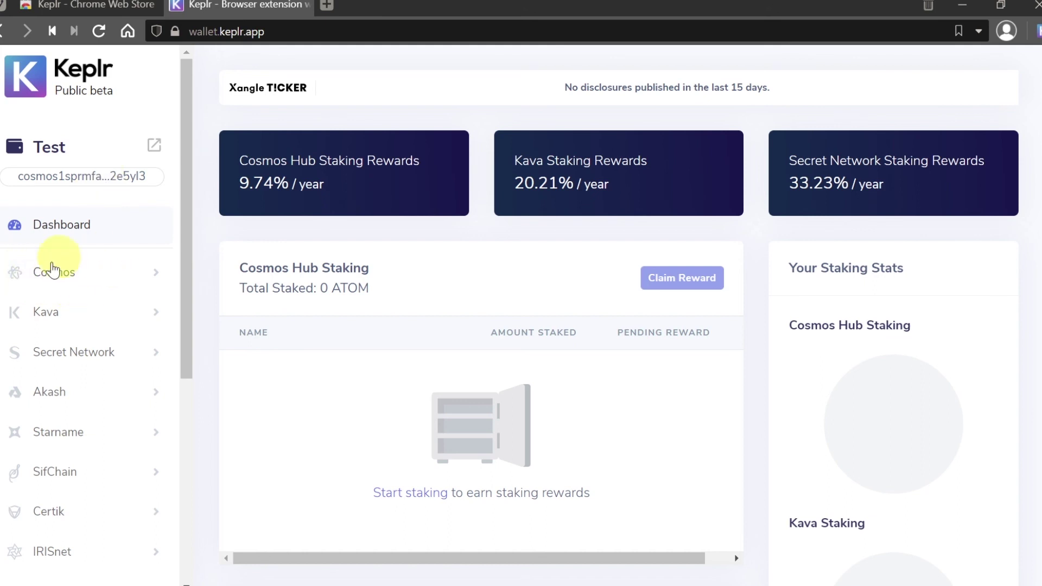
Open Cosmos Stake in the sidebar and browse the All Validators list, led by Binance Staking
click(54, 274)
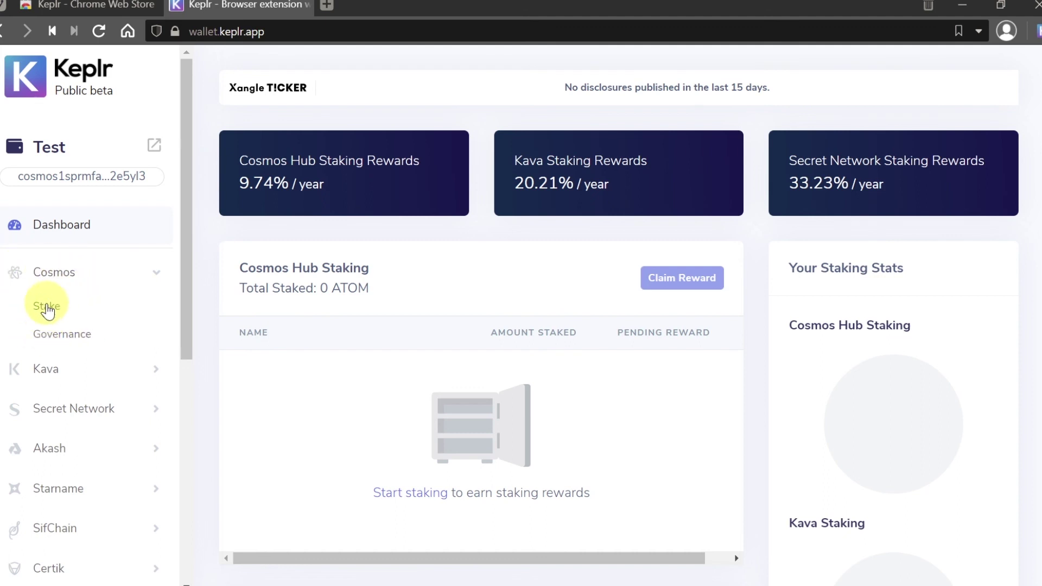
click(48, 307)
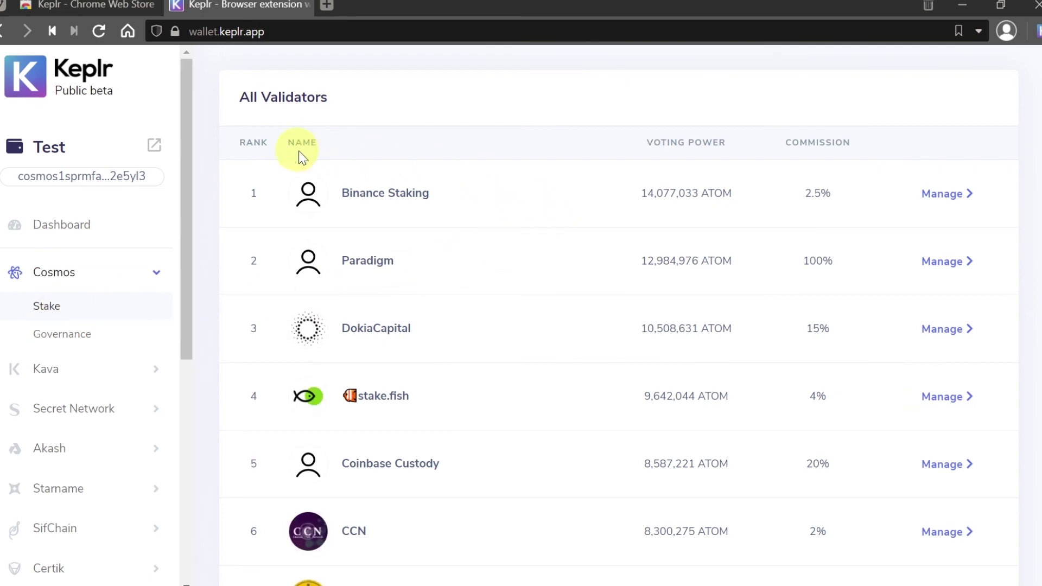
scroll(298, 198, down, 2)
scroll(298, 198, down, 10)
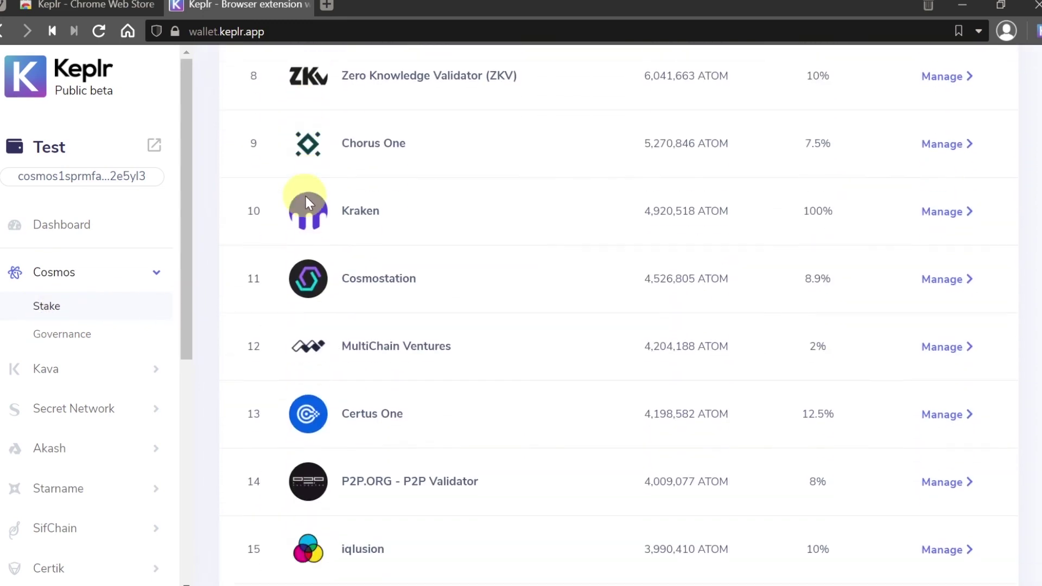
scroll(315, 211, up, 8)
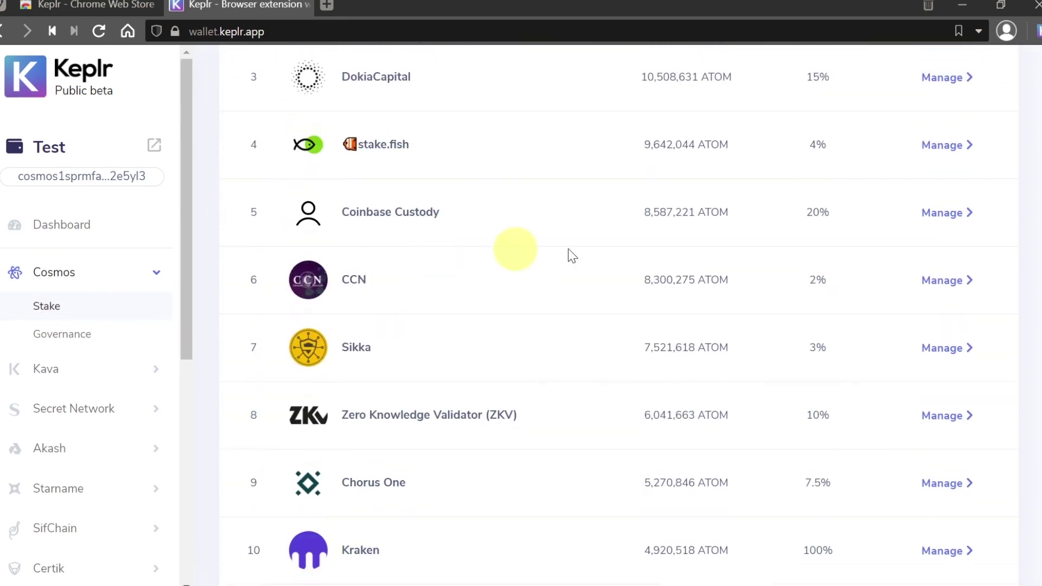
scroll(679, 196, up, 2)
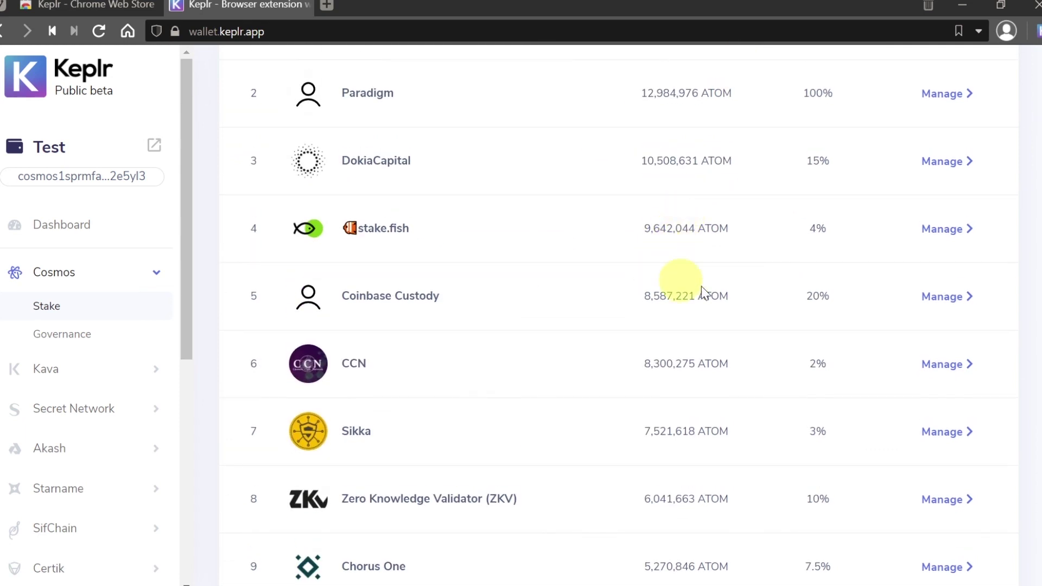
click(947, 299)
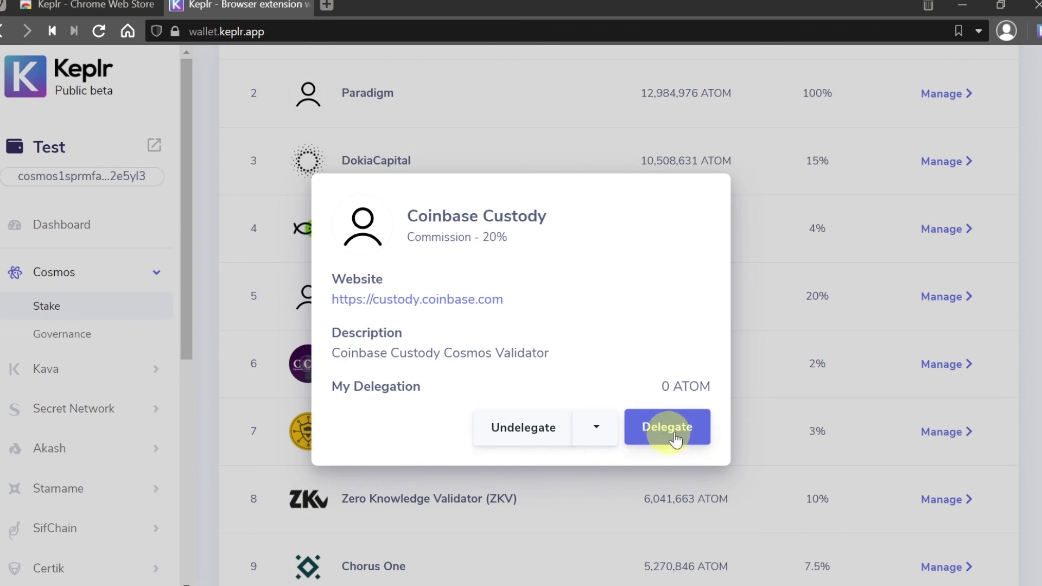
click(672, 434)
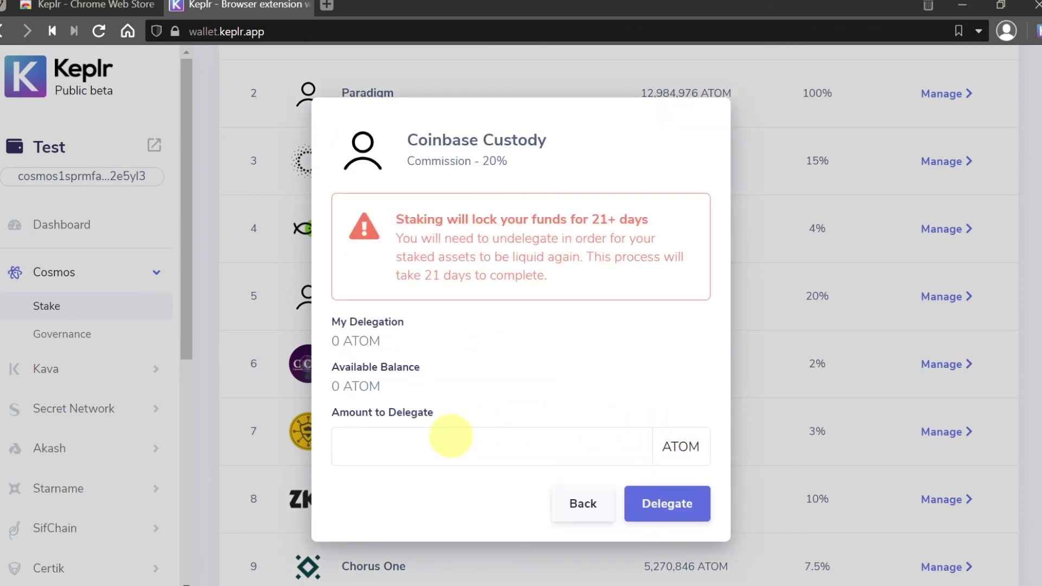
click(378, 444)
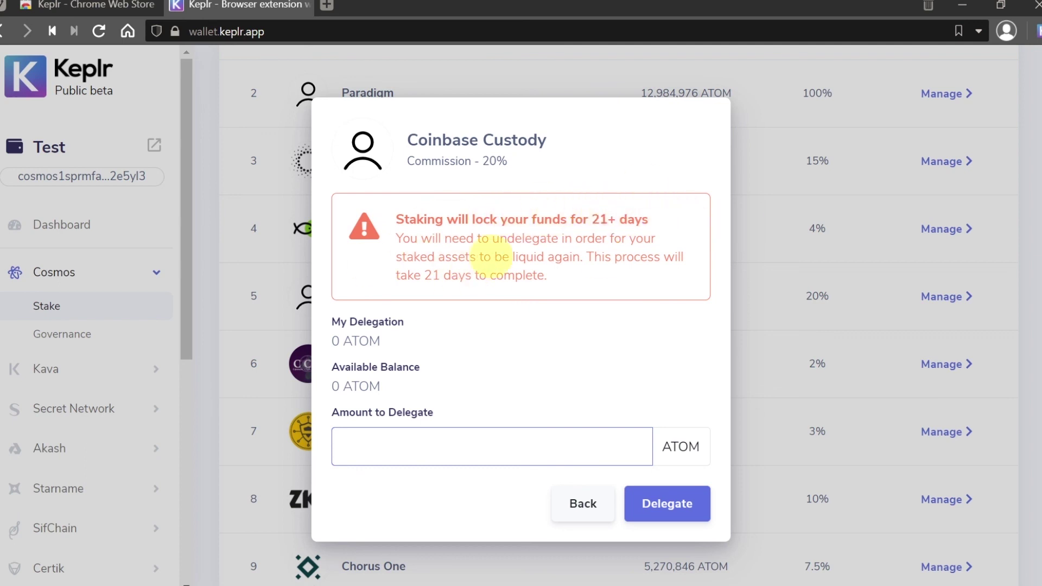
click(571, 507)
click(879, 303)
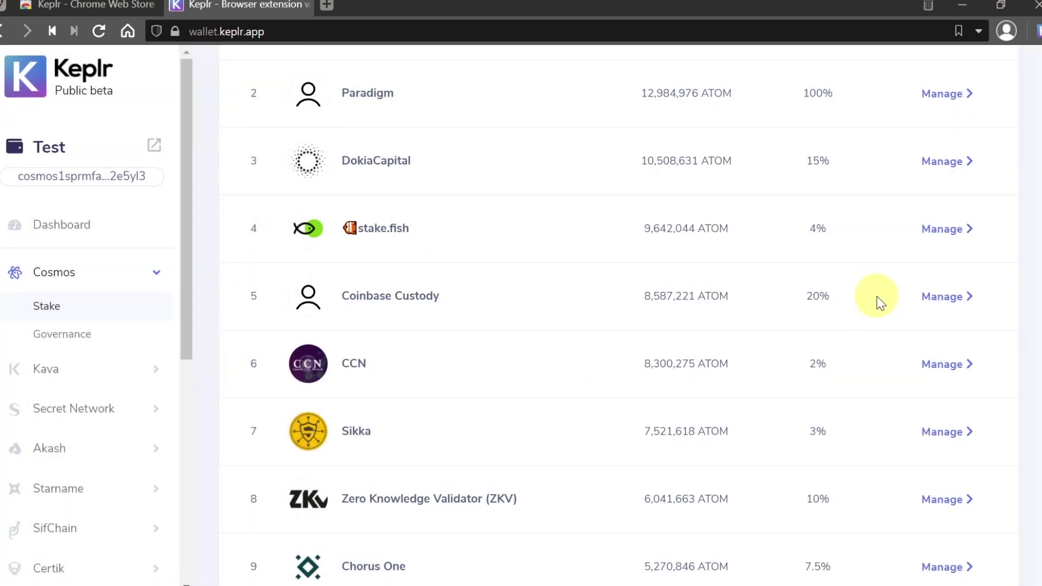
scroll(643, 226, up, 3)
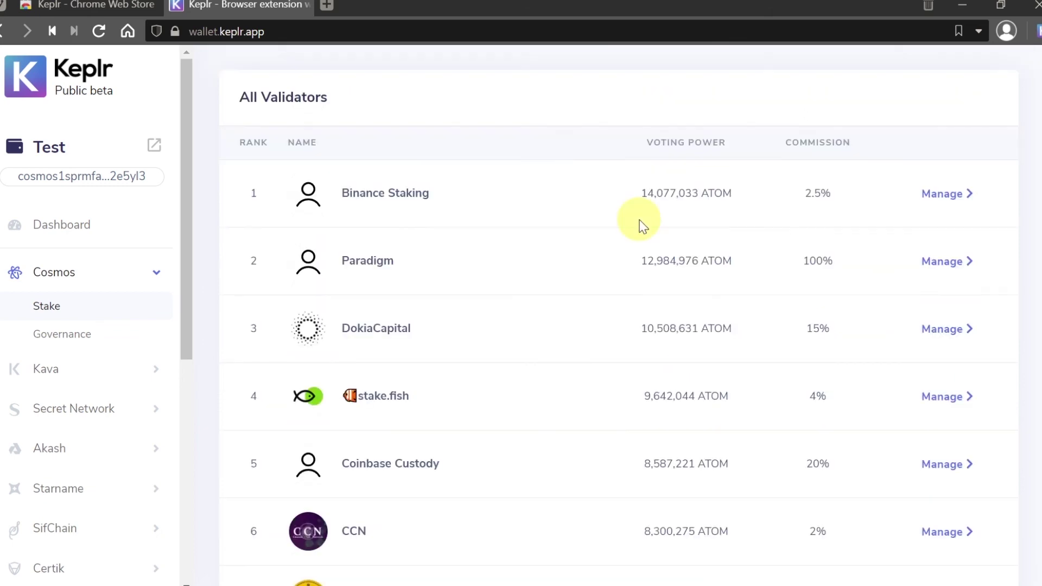